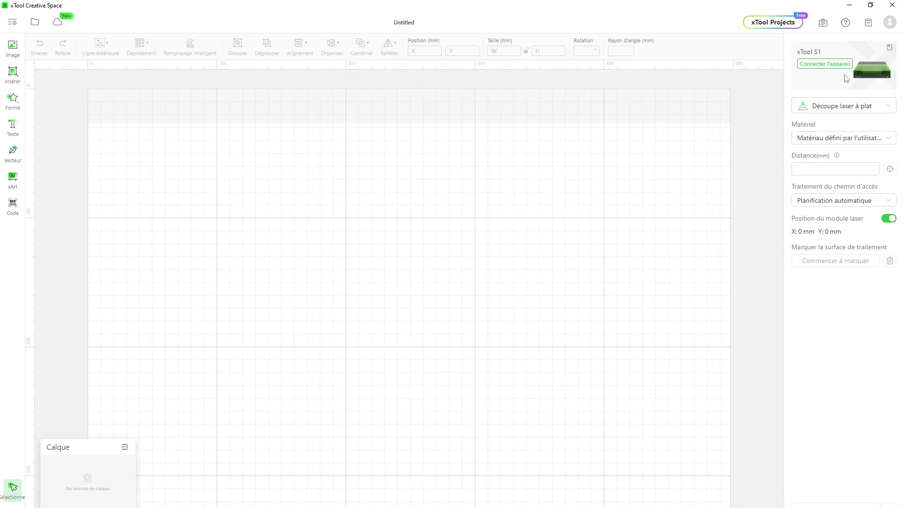
Connect the xTool S1 over USB and update its firmware to version 40.32.006
{"action": "left_click", "coordinate": [829, 70]}
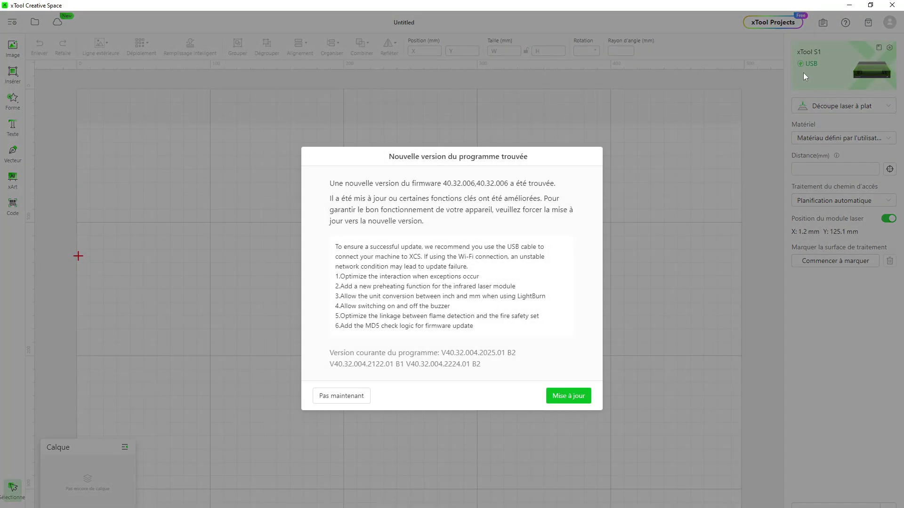
{"action": "left_click", "coordinate": [567, 398]}
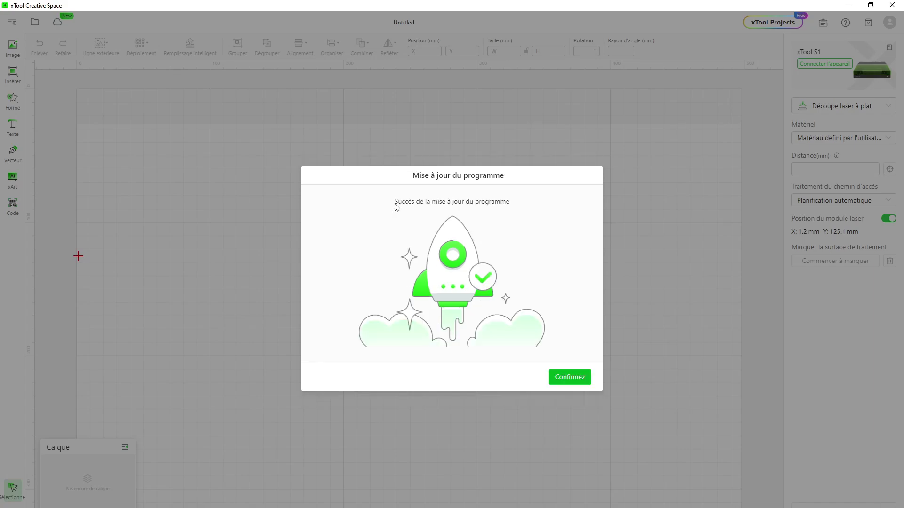
{"action": "left_click", "coordinate": [568, 380]}
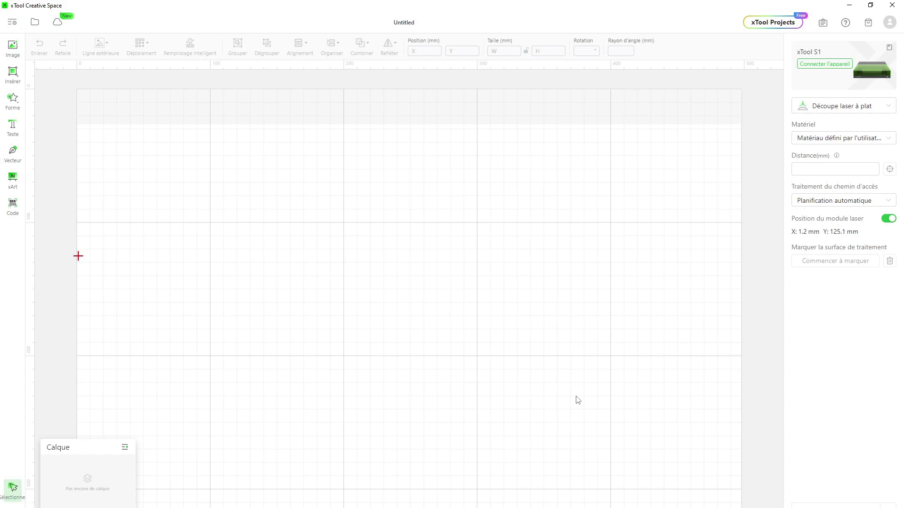
Reconnect the xTool S1 and check for further firmware updates in its basic device information
{"action": "left_click", "coordinate": [836, 66]}
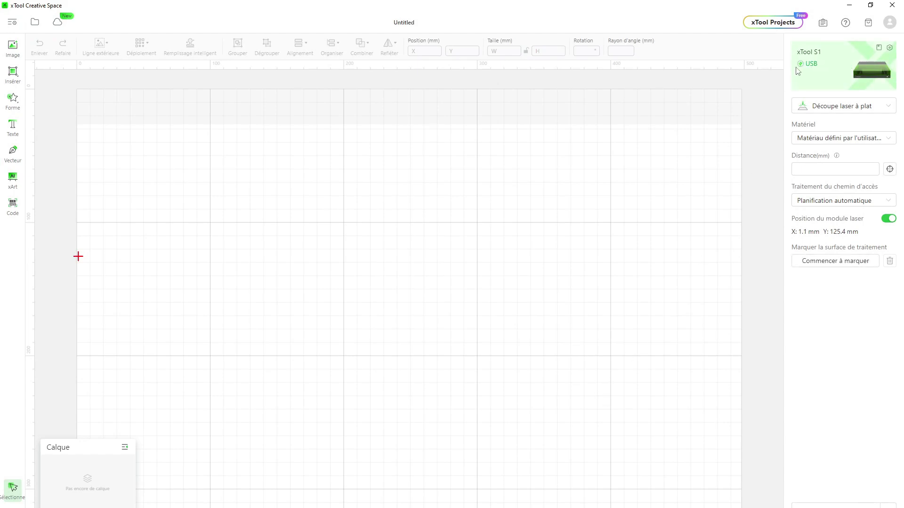
{"action": "left_click", "coordinate": [889, 48]}
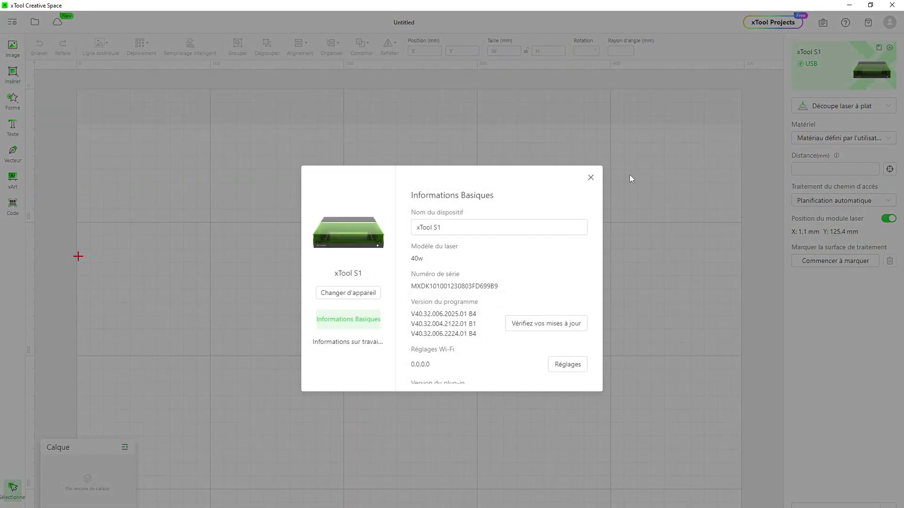
{"action": "left_click", "coordinate": [514, 323]}
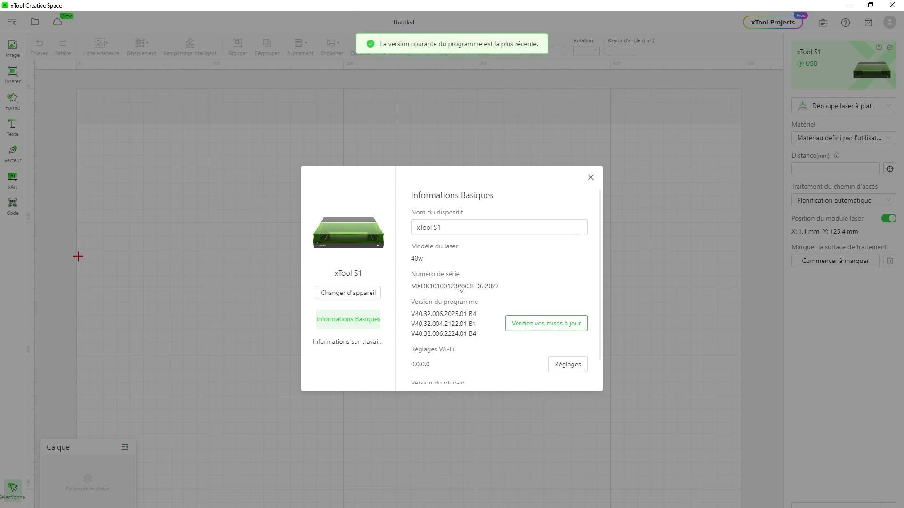
Configure the laser's Wi-Fi by refreshing the networks, choosing the home 2.4 GHz network, entering the Wi-Fi password and finishing the setup
{"action": "scroll", "coordinate": [475, 311], "scroll_direction": "down", "scroll_amount": 2}
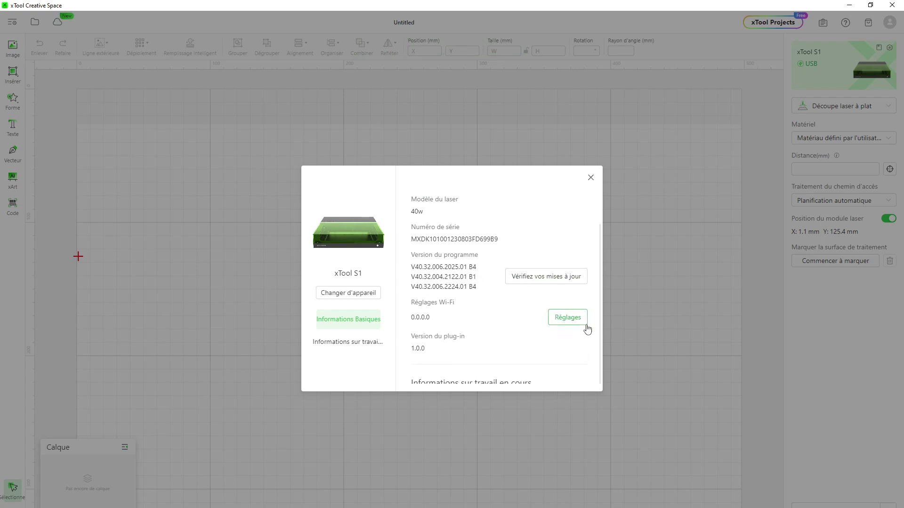
{"action": "left_click", "coordinate": [570, 319]}
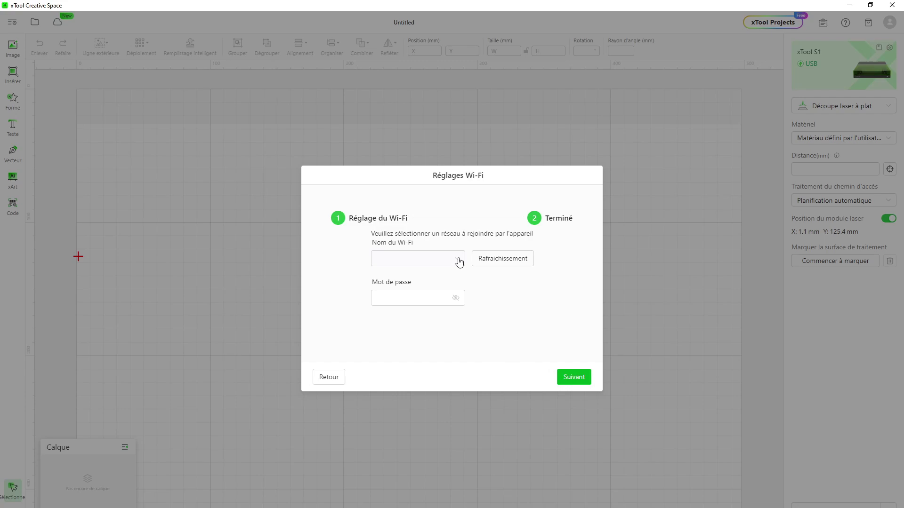
{"action": "left_click", "coordinate": [503, 262]}
{"action": "left_click", "coordinate": [503, 262]}
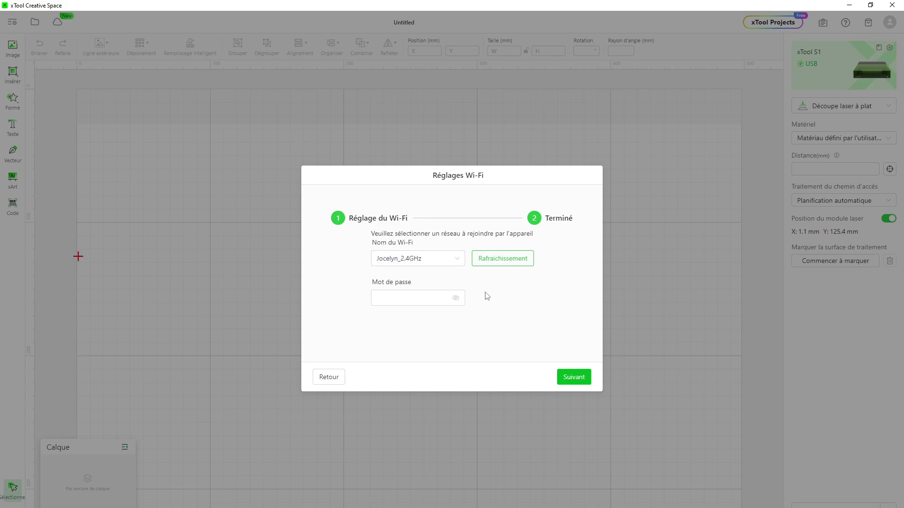
{"action": "left_click", "coordinate": [458, 259]}
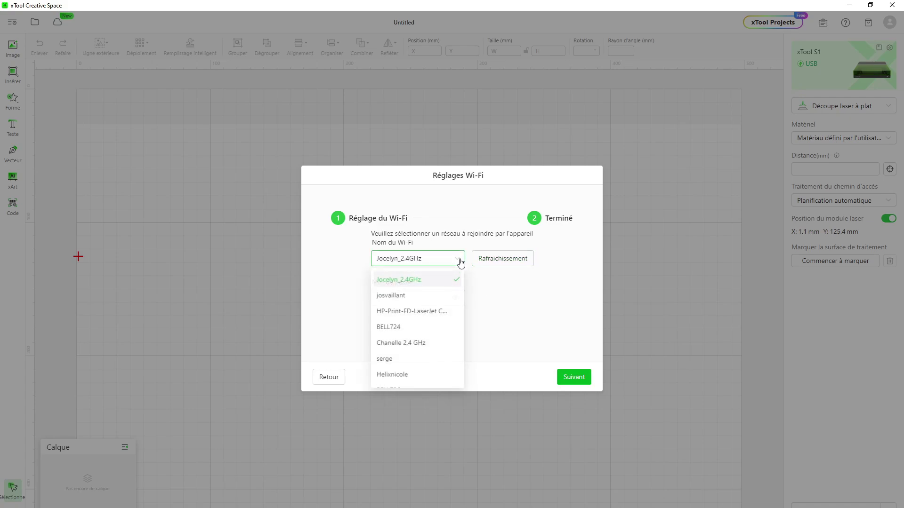
{"action": "left_click", "coordinate": [416, 280]}
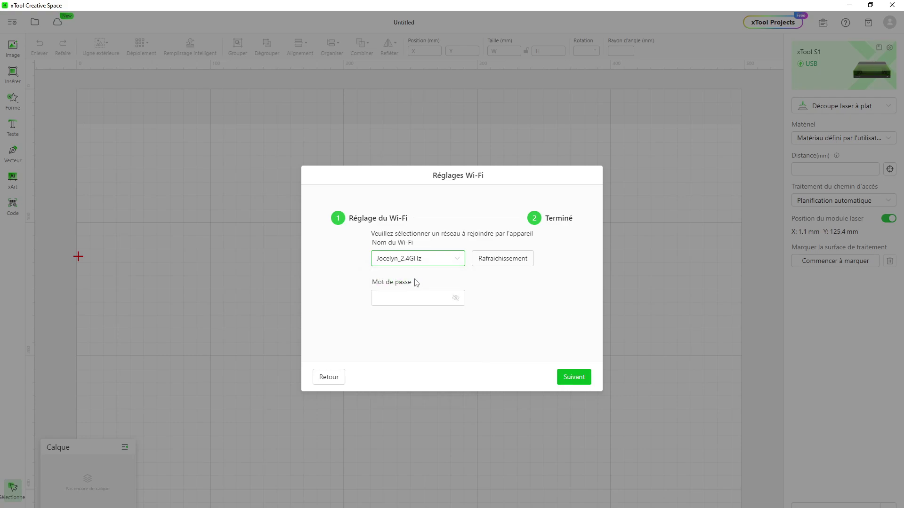
{"action": "left_click", "coordinate": [444, 294]}
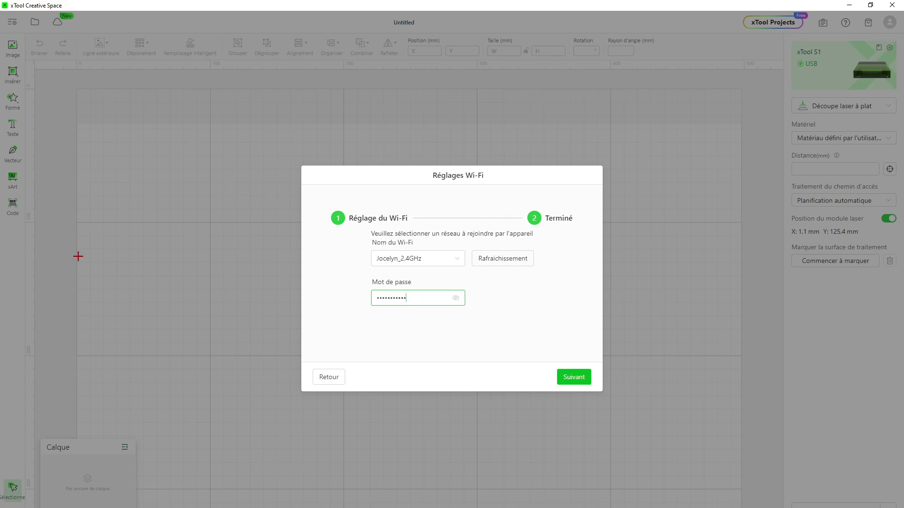
{"action": "left_click", "coordinate": [584, 377]}
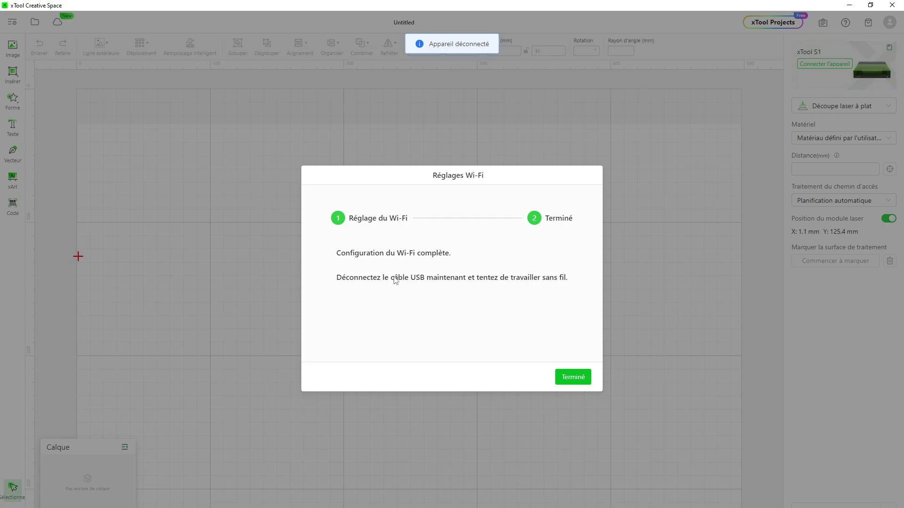
{"action": "left_click", "coordinate": [573, 377]}
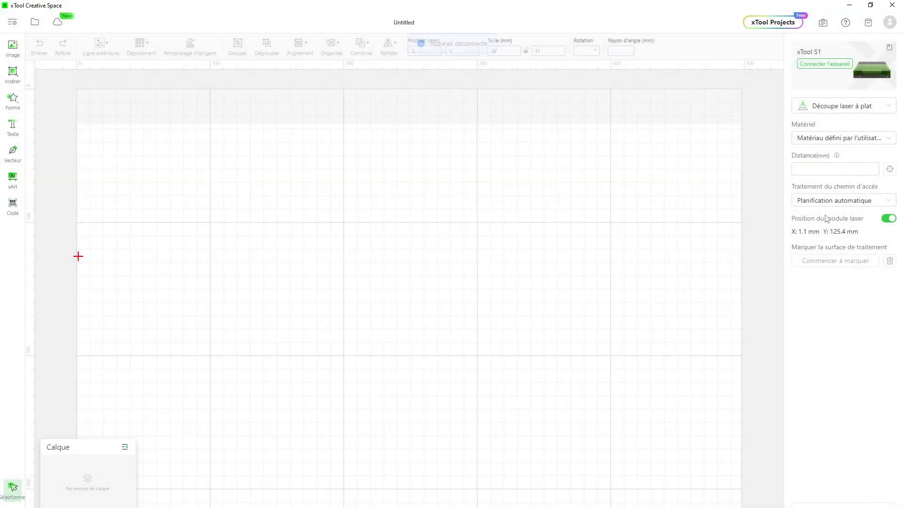
Connect to the xTool S1 wirelessly through the Wi-Fi connection option
{"action": "left_click", "coordinate": [829, 67]}
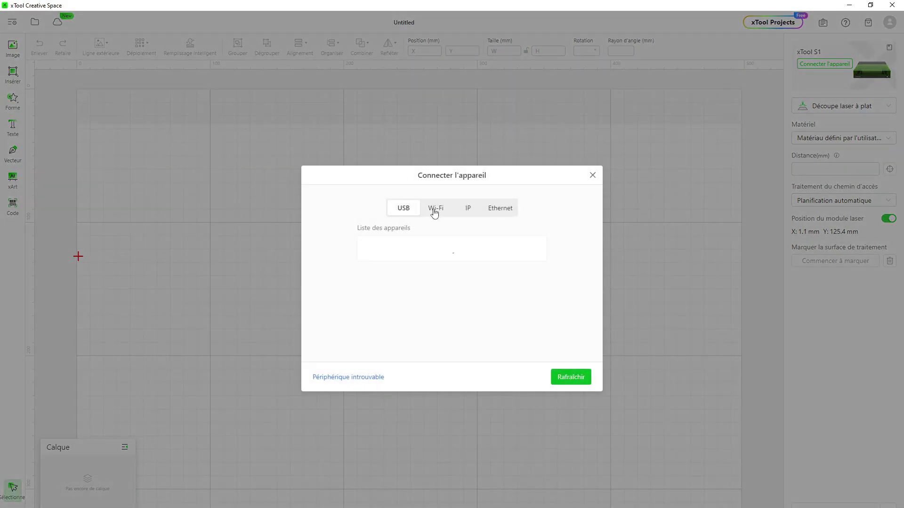
{"action": "left_click", "coordinate": [435, 212]}
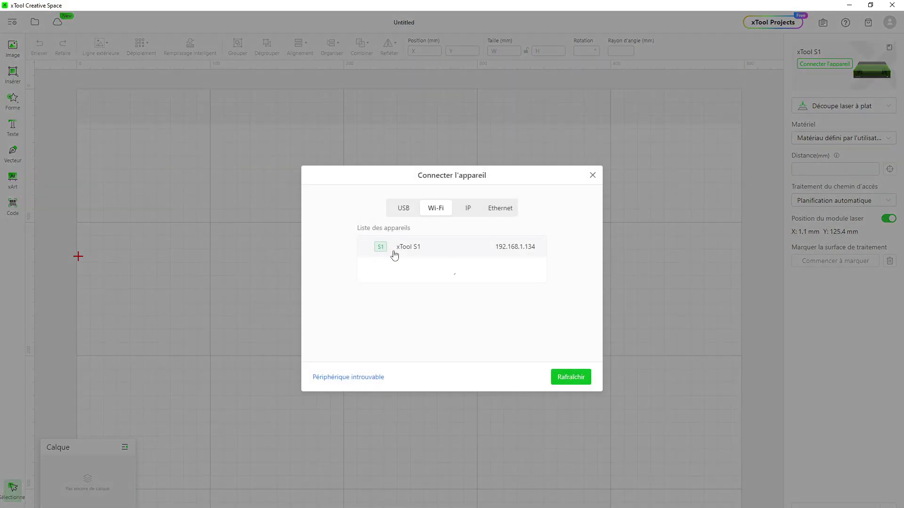
{"action": "left_click", "coordinate": [571, 378]}
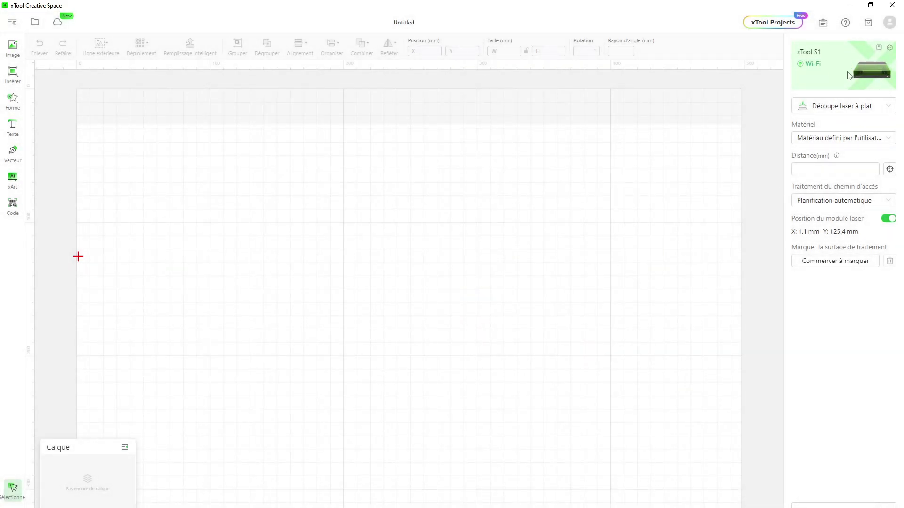
Measure the material distance automatically and mark the processing area with vertices at x 76.3, y 61.1 and x 338.1, y 267.5
{"action": "scroll", "coordinate": [520, 373], "scroll_direction": "down", "scroll_amount": 1}
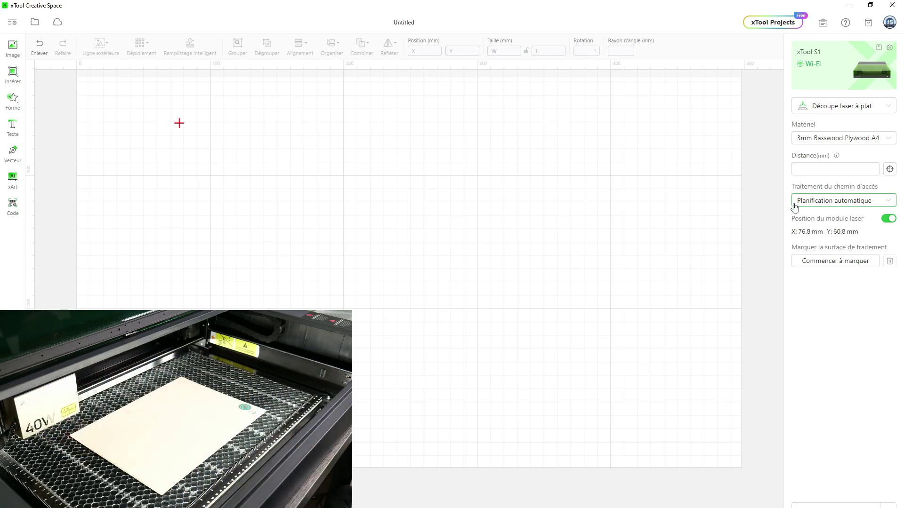
{"action": "left_click", "coordinate": [890, 170]}
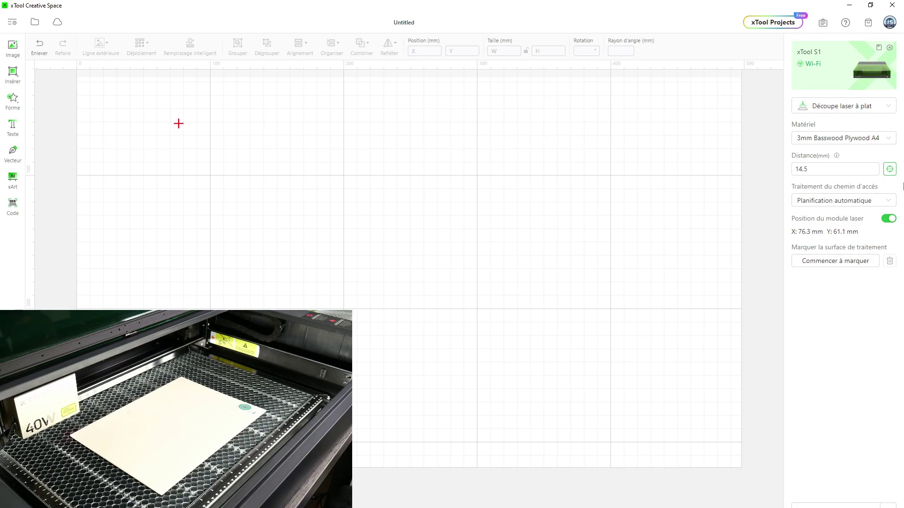
{"action": "left_click", "coordinate": [835, 262]}
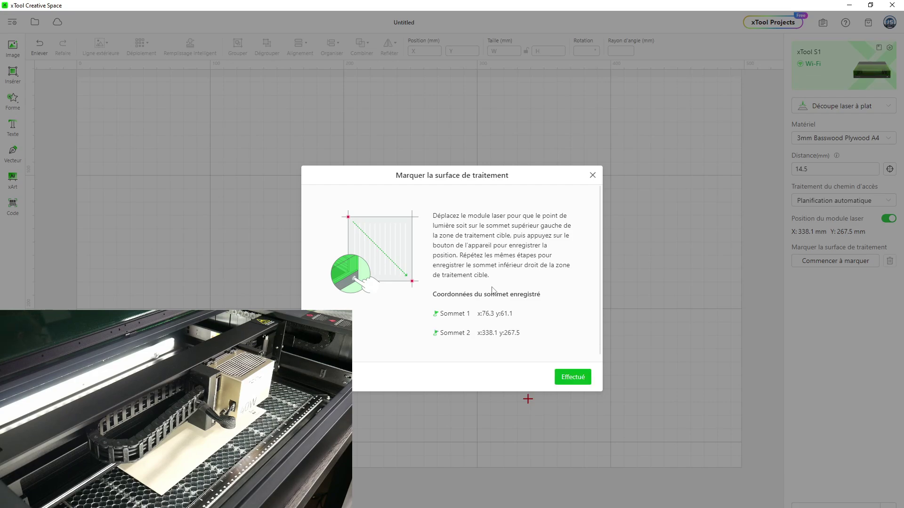
{"action": "left_click", "coordinate": [561, 381]}
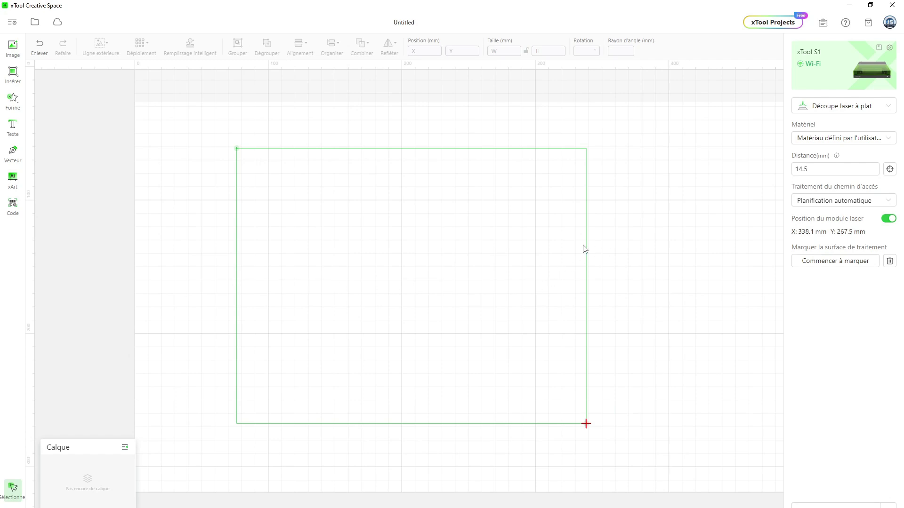
Set the material to 3mm Basswood Plywood A4
{"action": "left_click", "coordinate": [816, 141]}
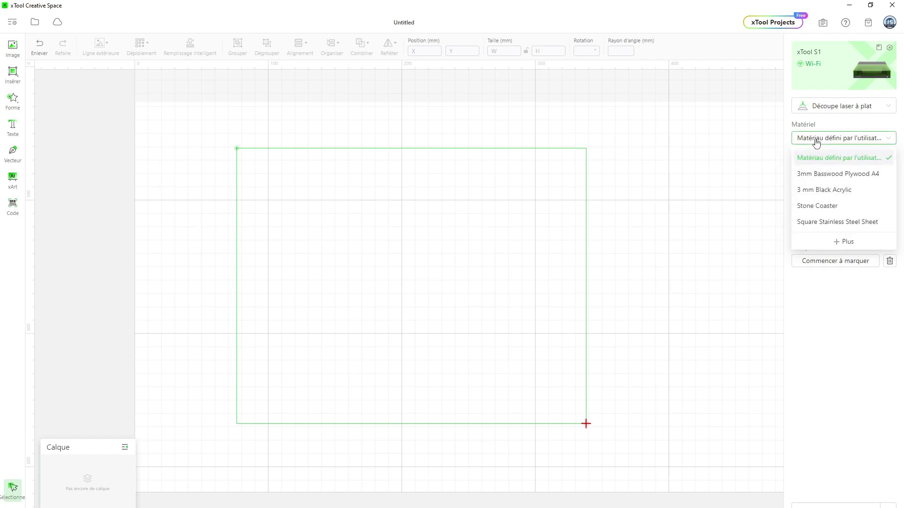
{"action": "left_click", "coordinate": [820, 175]}
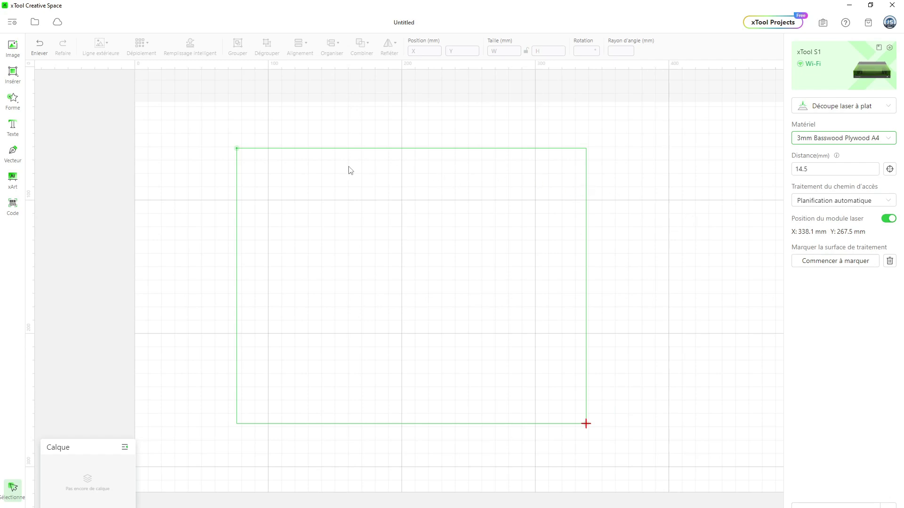
Import the Mickey E0020193 DXF file from the E0020193 folder, scaled to the grid, and move it over the marked processing area
{"action": "left_click", "coordinate": [17, 57]}
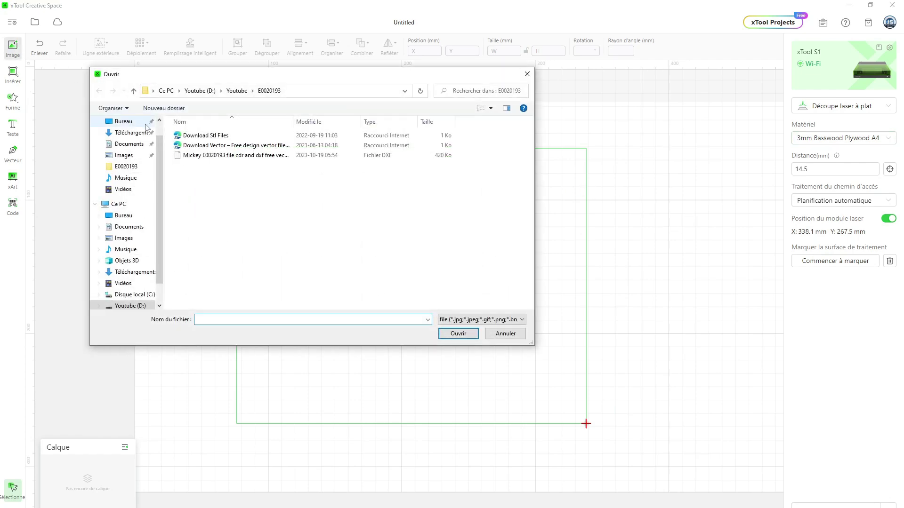
{"action": "double_click", "coordinate": [197, 155]}
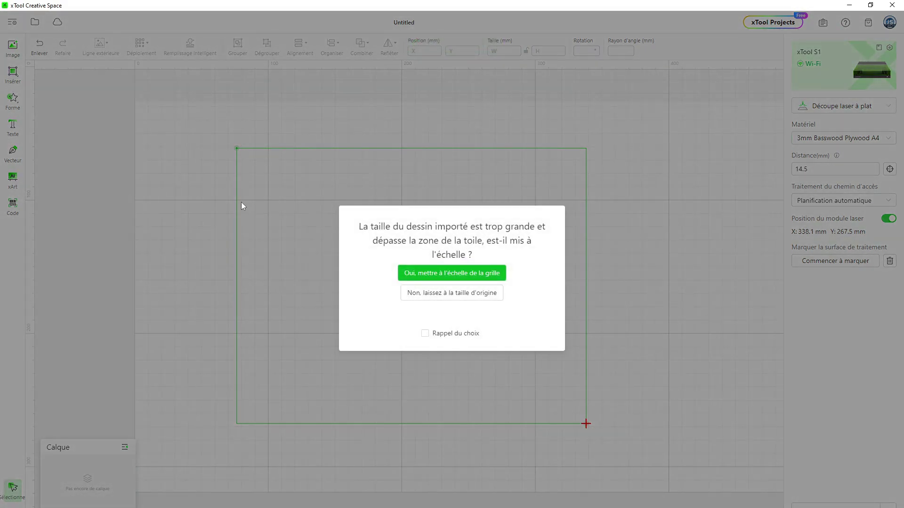
{"action": "left_click", "coordinate": [442, 273]}
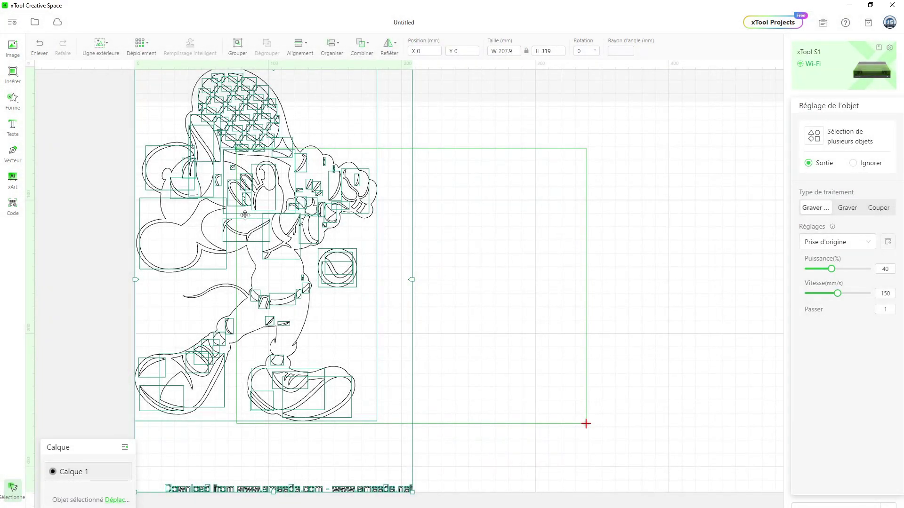
{"action": "left_click_drag", "start_coordinate": [244, 215], "coordinate": [331, 251]}
Delete the download website text below the Mickey drawing and group all the remaining shapes
{"action": "left_click", "coordinate": [571, 499]}
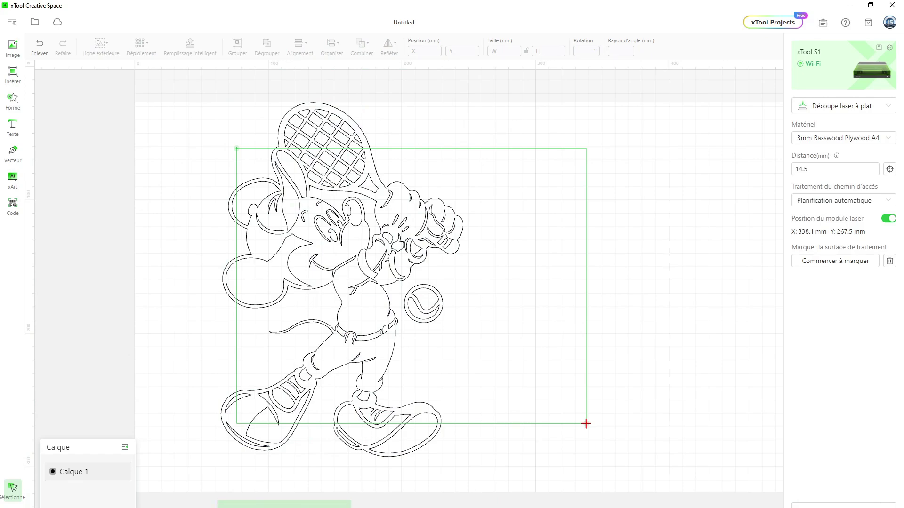
{"action": "key", "text": "ctrl+a"}
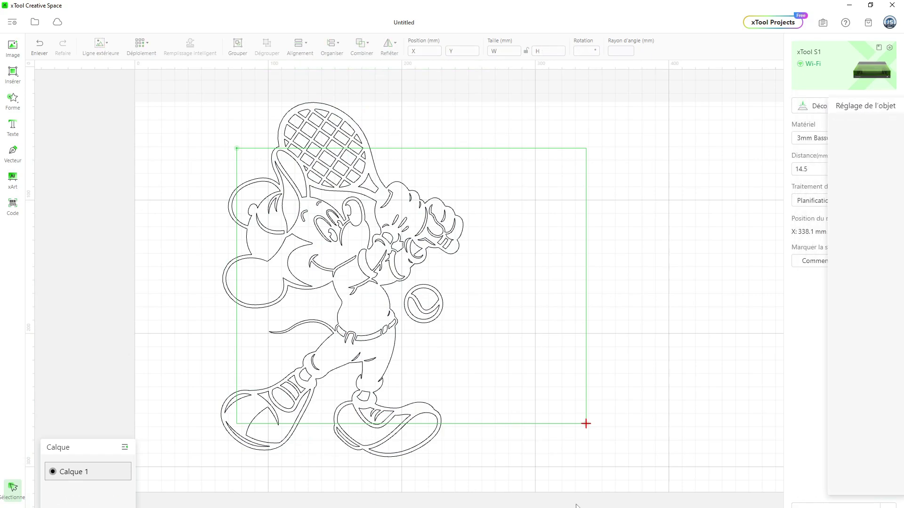
{"action": "left_click_drag", "start_coordinate": [143, 84], "coordinate": [656, 473]}
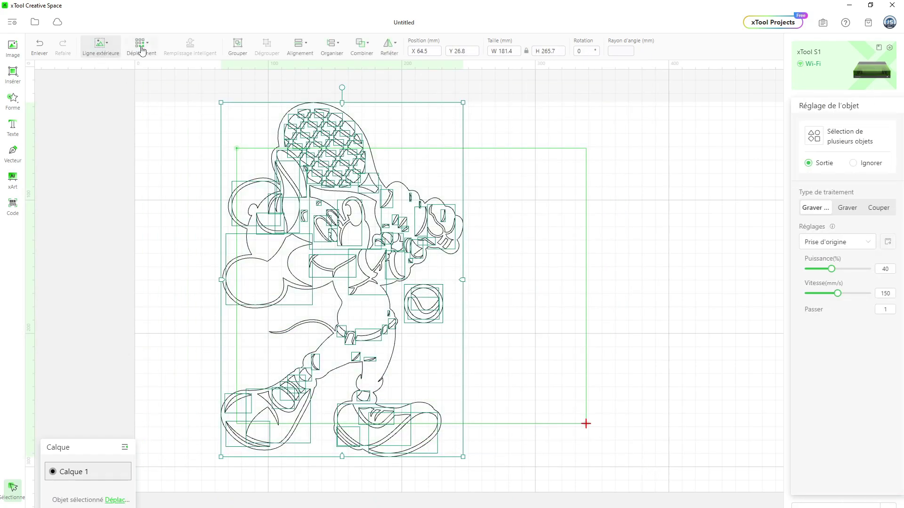
{"action": "left_click", "coordinate": [238, 45]}
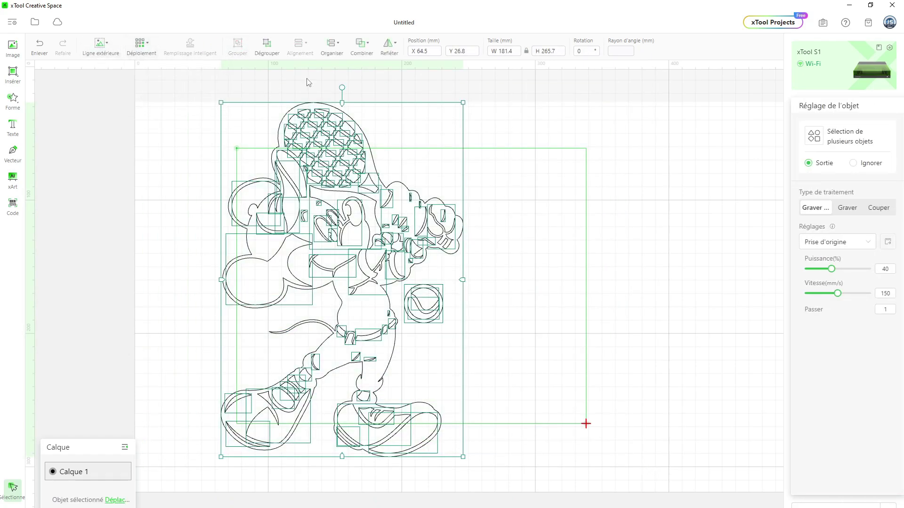
Rotate the grouped Mickey drawing 90° counterclockwise, shrink it to about 234 × 160 mm and place it inside the marked area
{"action": "left_click_drag", "start_coordinate": [342, 89], "coordinate": [123, 283]}
{"action": "key", "text": "ctrl+z"}
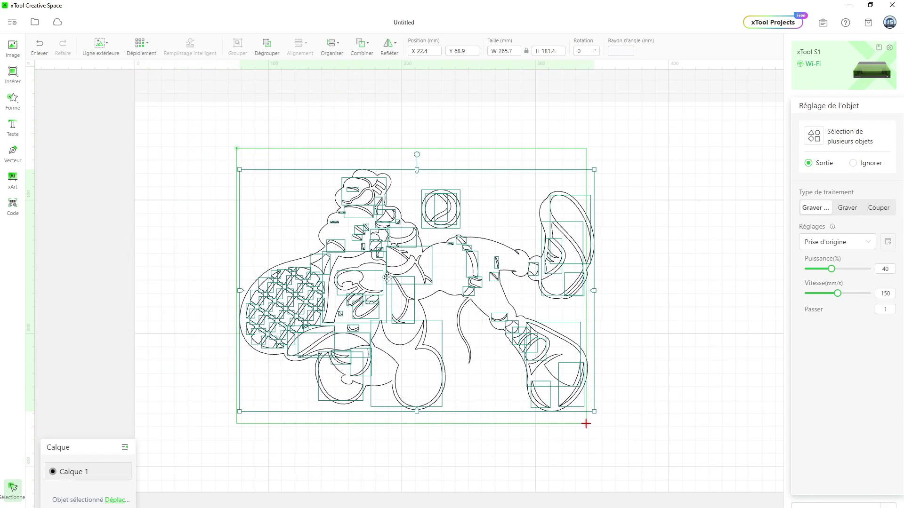
{"action": "left_click_drag", "start_coordinate": [234, 168], "coordinate": [277, 196]}
{"action": "left_click_drag", "start_coordinate": [423, 292], "coordinate": [403, 279]}
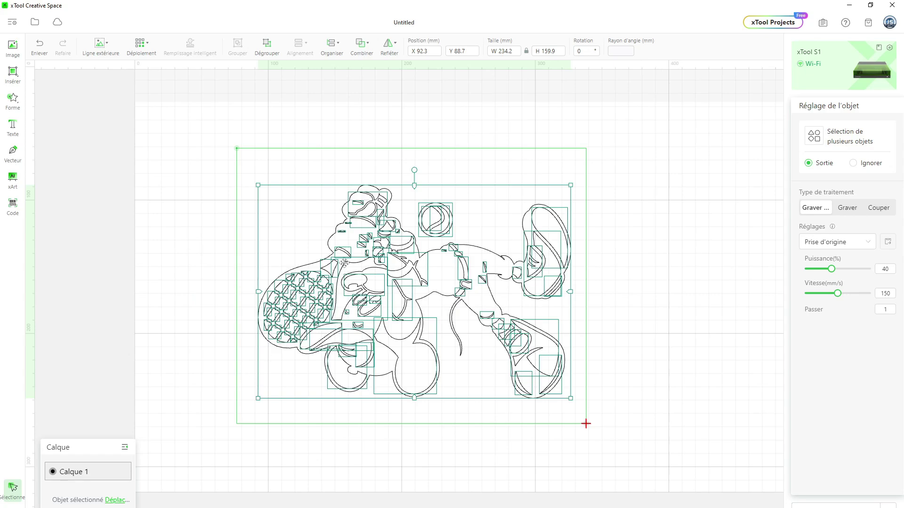
Add an outer line around the whole Mickey drawing with a 2 mm offset distance
{"action": "left_click", "coordinate": [184, 118]}
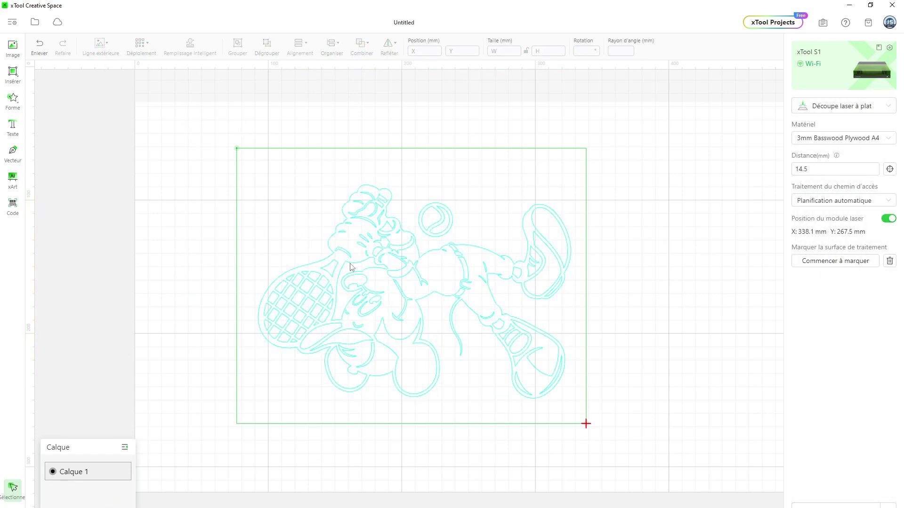
{"action": "key", "text": "ctrl+a"}
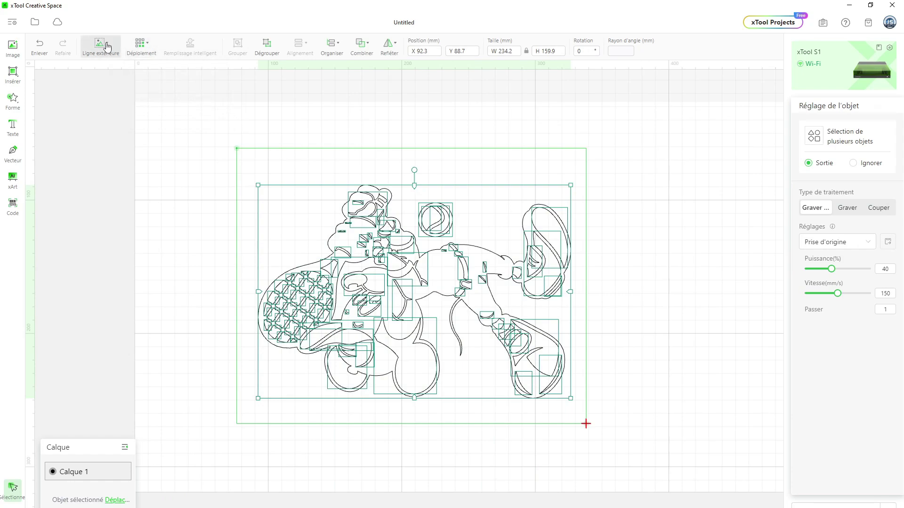
{"action": "left_click", "coordinate": [99, 46]}
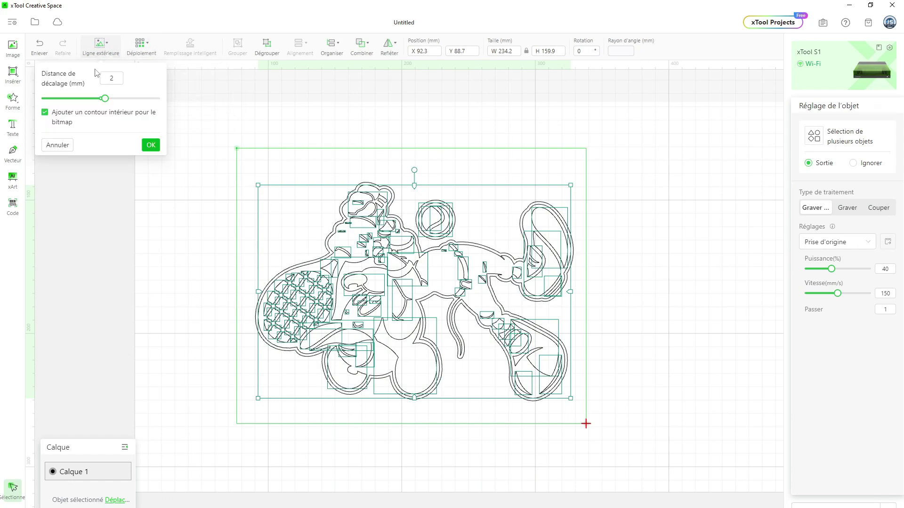
{"action": "left_click", "coordinate": [151, 146]}
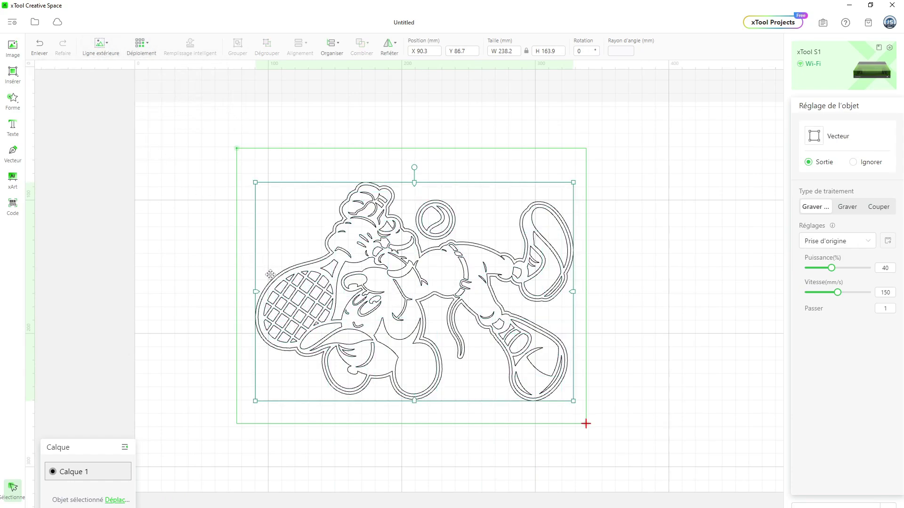
{"action": "left_click", "coordinate": [645, 225]}
Move the Mickey drawing off its new outer line and assign the outer line to a separate red layer
{"action": "left_click", "coordinate": [381, 277]}
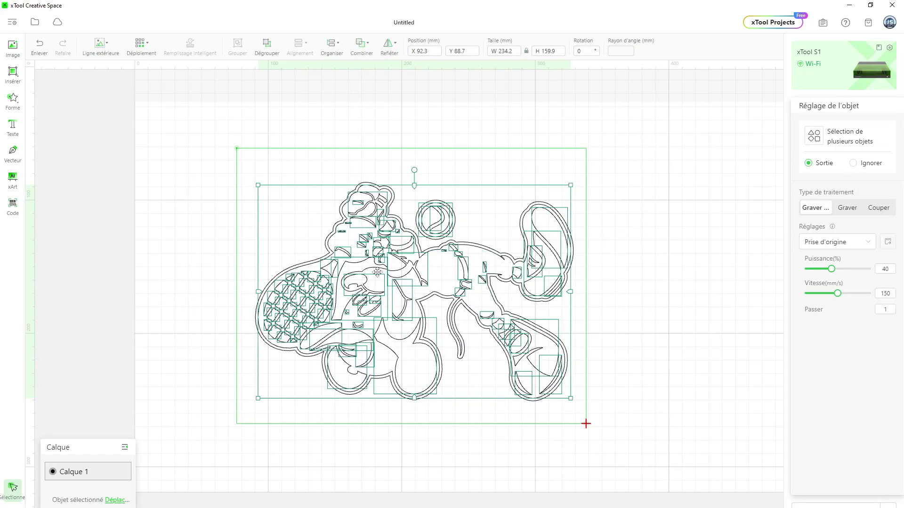
{"action": "left_click_drag", "start_coordinate": [378, 272], "coordinate": [472, 288]}
{"action": "left_click", "coordinate": [325, 260]}
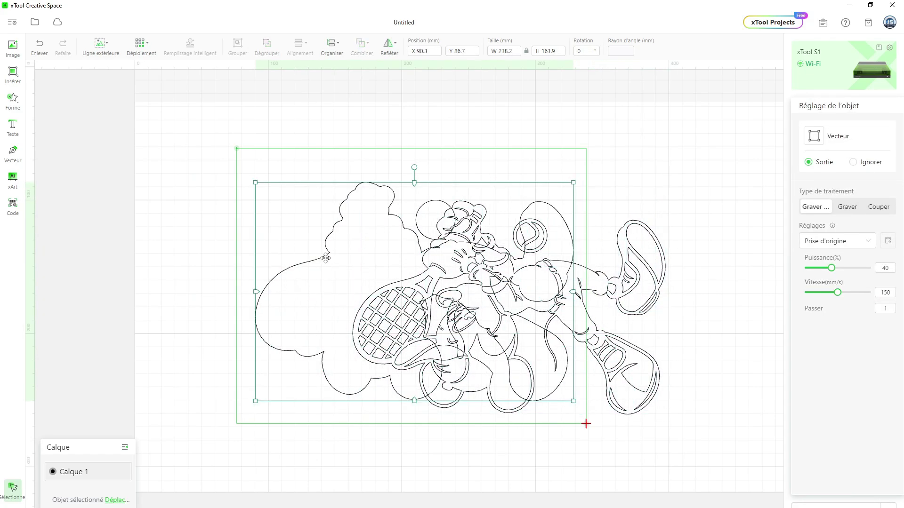
{"action": "right_click", "coordinate": [326, 257]}
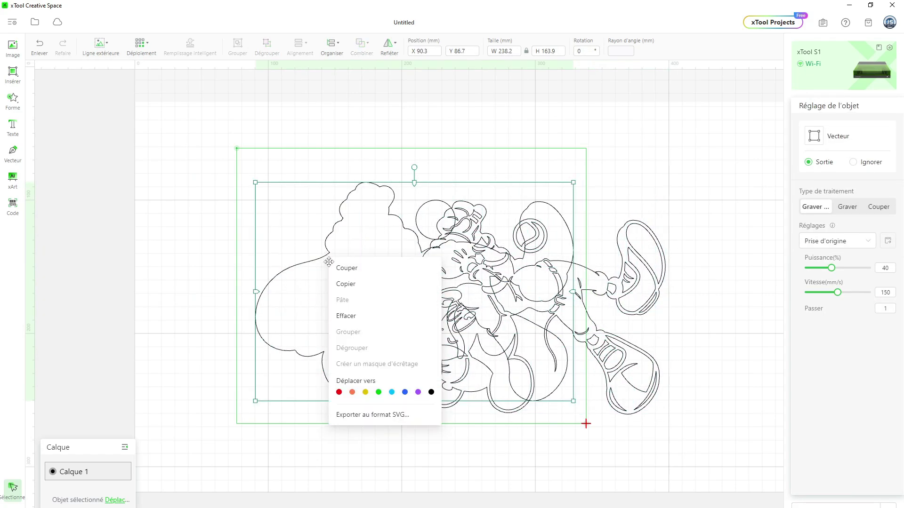
{"action": "left_click", "coordinate": [339, 392]}
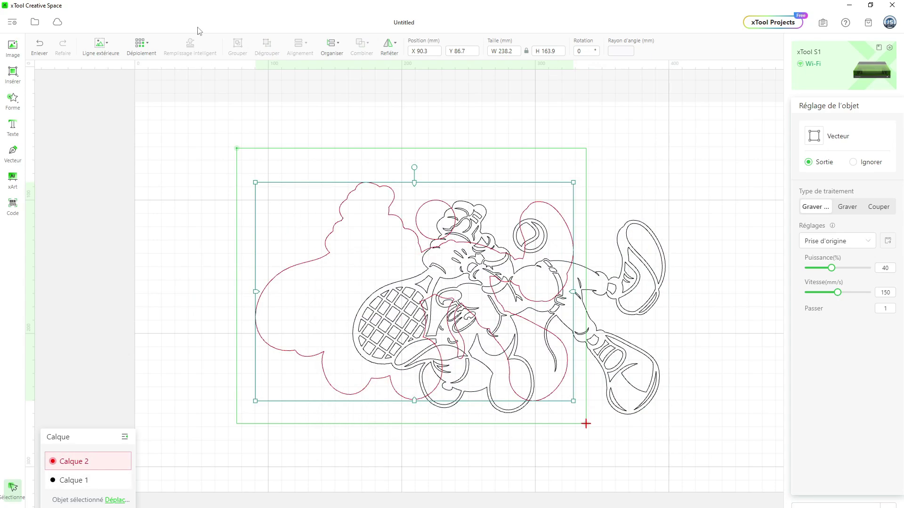
Select the Mickey drawing with its red outer line and align both on their horizontal and vertical centers
{"action": "left_click_drag", "start_coordinate": [167, 97], "coordinate": [742, 463]}
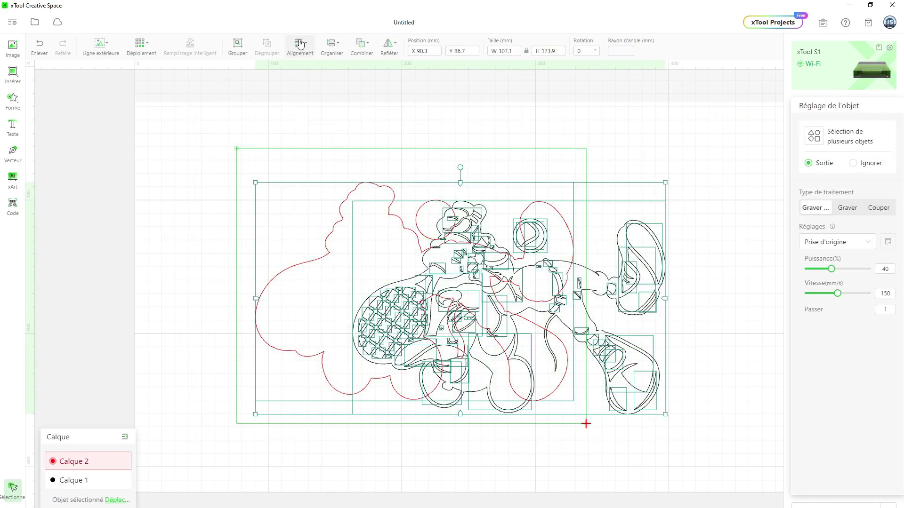
{"action": "left_click", "coordinate": [300, 44]}
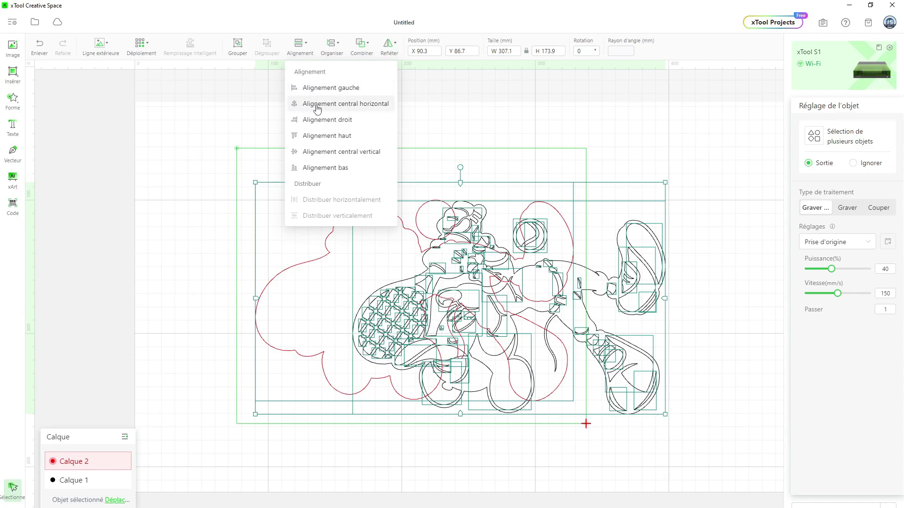
{"action": "left_click", "coordinate": [317, 108]}
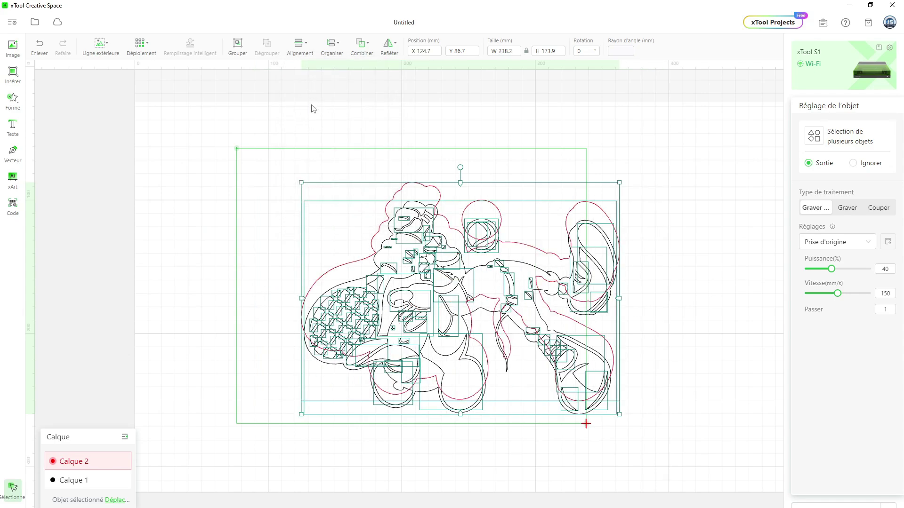
{"action": "left_click", "coordinate": [300, 56]}
{"action": "left_click", "coordinate": [307, 153]}
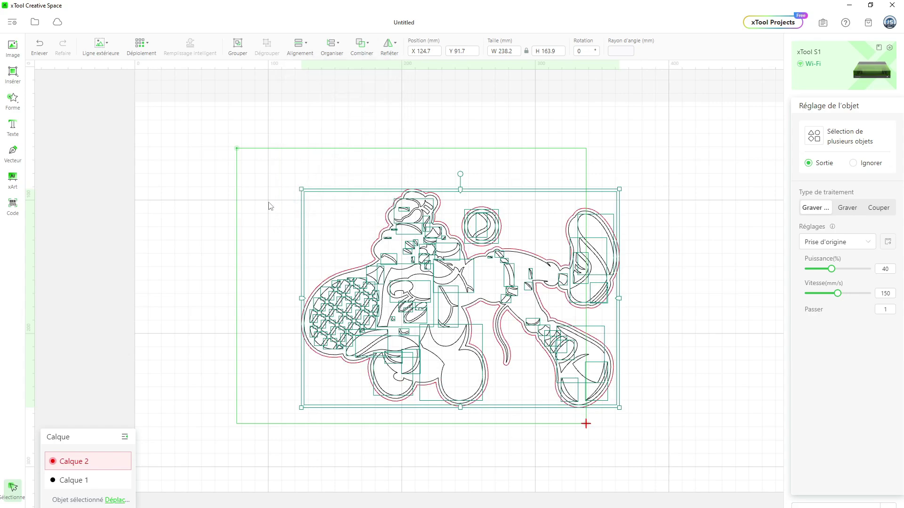
Move the aligned drawing and outer line together back inside the marked area, to about X 88, Y 85 mm
{"action": "left_click", "coordinate": [248, 252]}
{"action": "left_click_drag", "start_coordinate": [37, 110], "coordinate": [695, 464]}
{"action": "left_click_drag", "start_coordinate": [456, 304], "coordinate": [407, 295]}
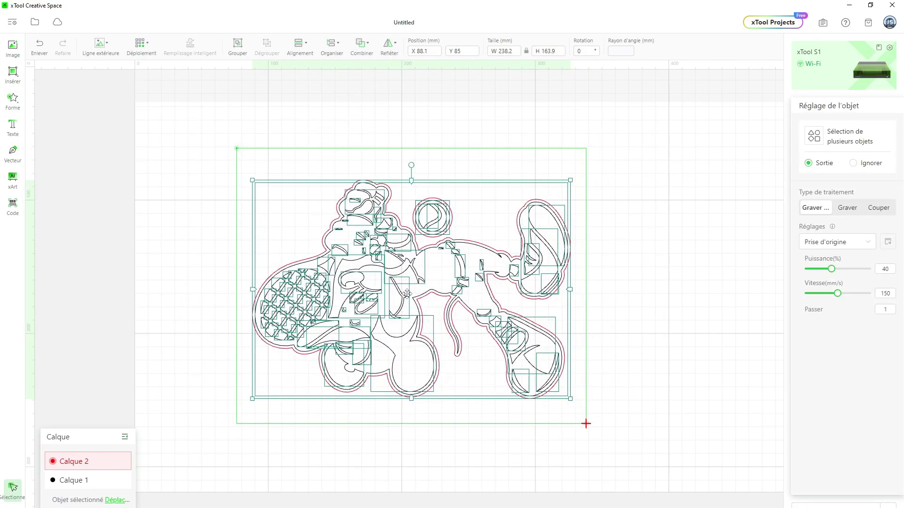
{"action": "left_click", "coordinate": [663, 302]}
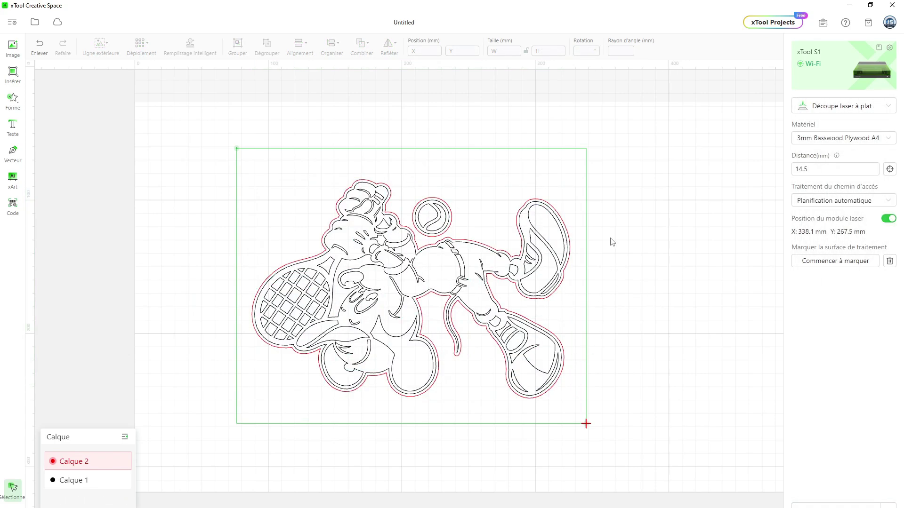
Reorder the layers so that Calque 1 with the drawing comes before Calque 2 with the red outer line
{"action": "left_click", "coordinate": [81, 470]}
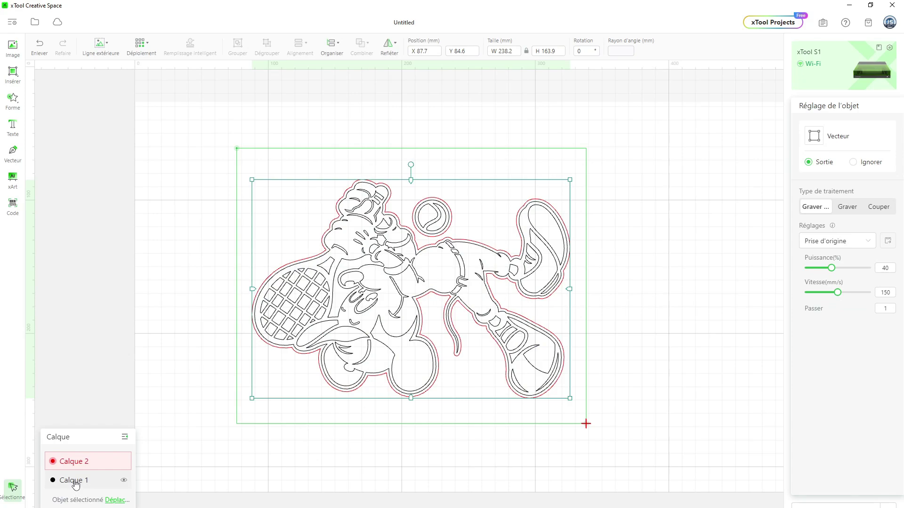
{"action": "left_click", "coordinate": [76, 481]}
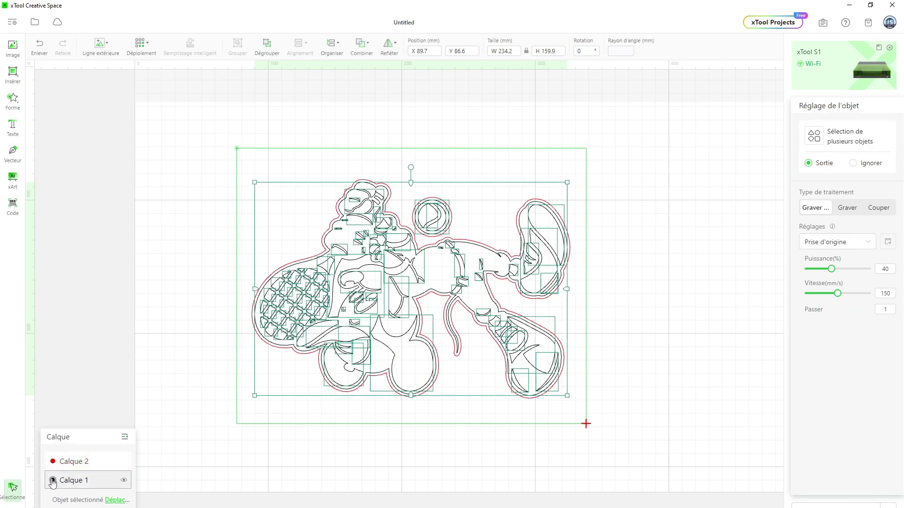
{"action": "left_click_drag", "start_coordinate": [52, 482], "coordinate": [56, 460]}
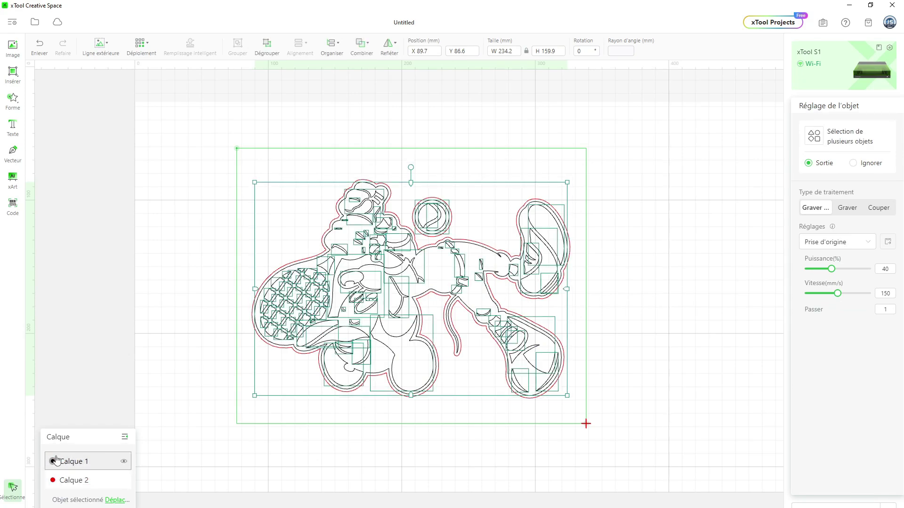
{"action": "left_click", "coordinate": [71, 480]}
{"action": "left_click", "coordinate": [77, 465]}
Set the processing type of the red outer line on Calque 2 to Couper
{"action": "left_click", "coordinate": [66, 484]}
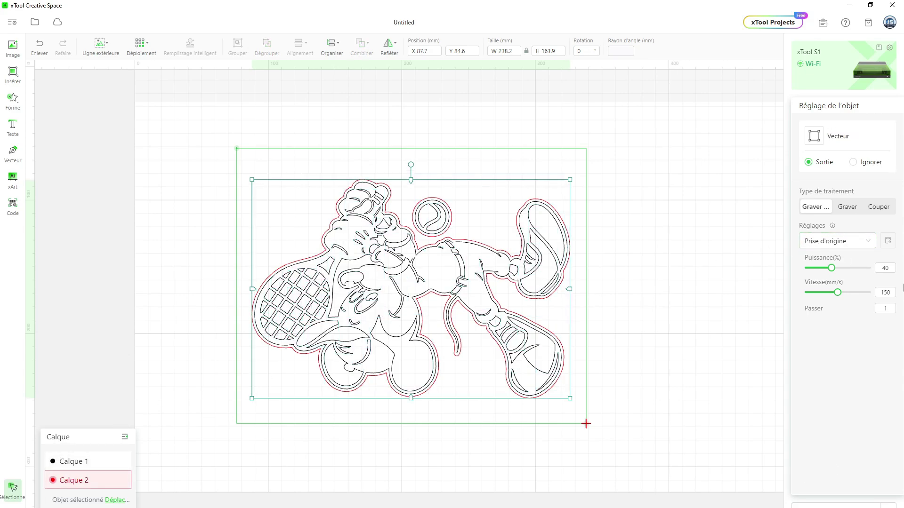
{"action": "left_click", "coordinate": [888, 211]}
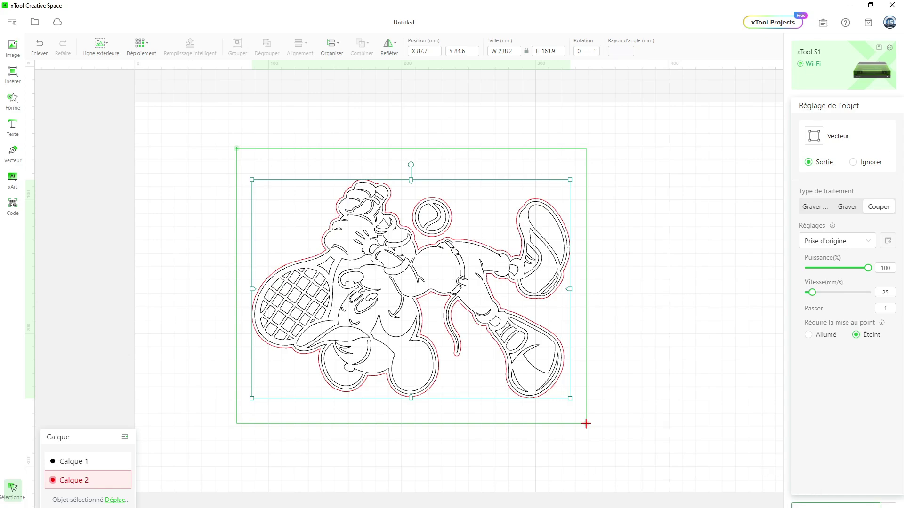
{"action": "key", "text": "Escape"}
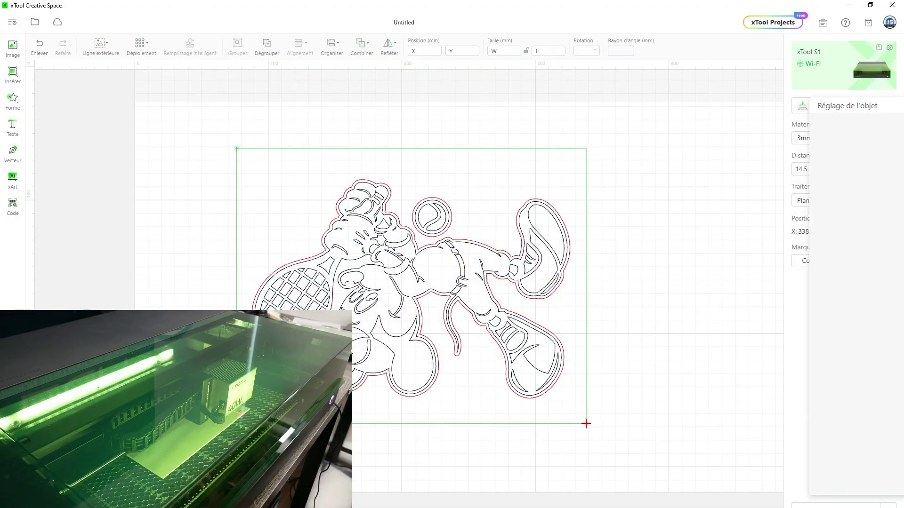
Open the processing preview, check the framing settings there and start the laser job
{"action": "left_click", "coordinate": [843, 504]}
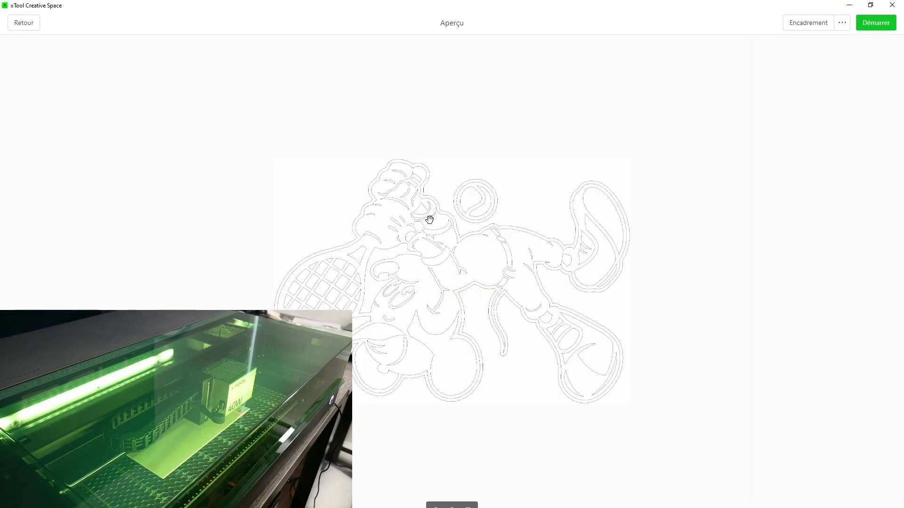
{"action": "left_click", "coordinate": [841, 23]}
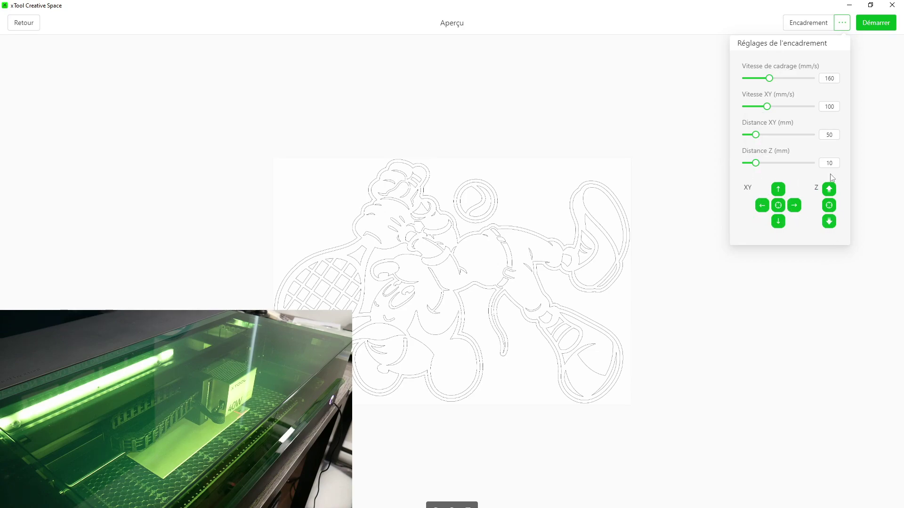
{"action": "left_click", "coordinate": [844, 25]}
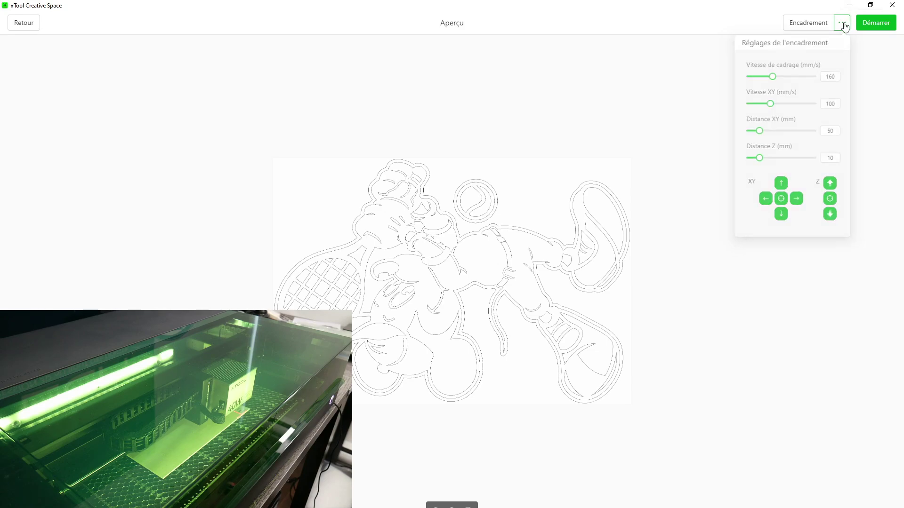
{"action": "left_click", "coordinate": [874, 24]}
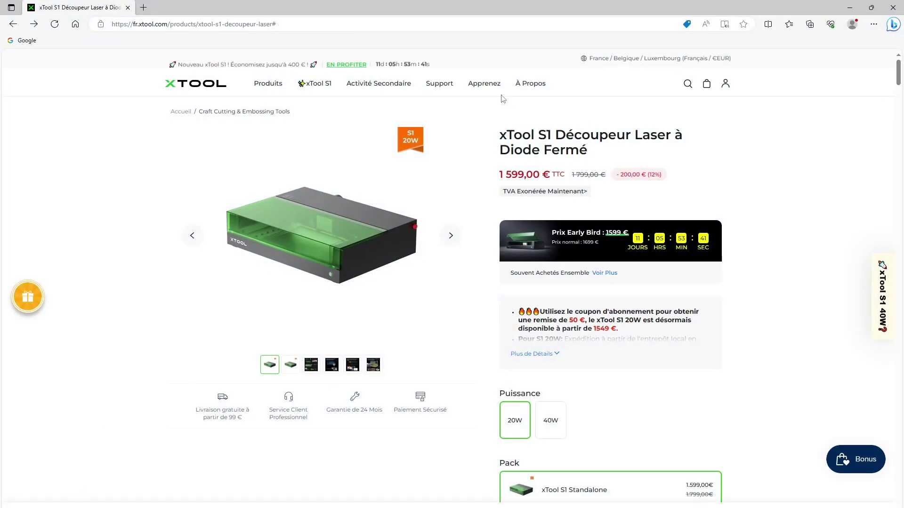
On the xTool website in the browser, open the help center and find the xTool S1 operating software articles
{"action": "mouse_move", "coordinate": [444, 85]}
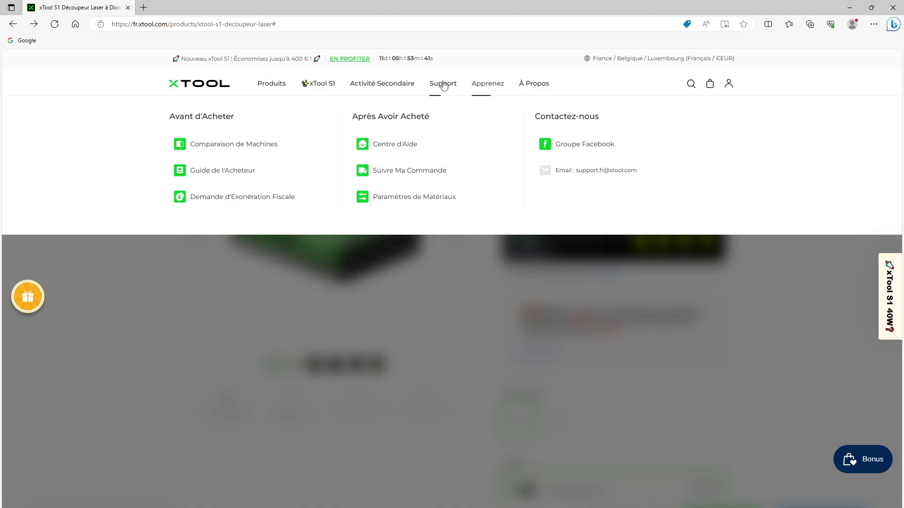
{"action": "left_click", "coordinate": [401, 144]}
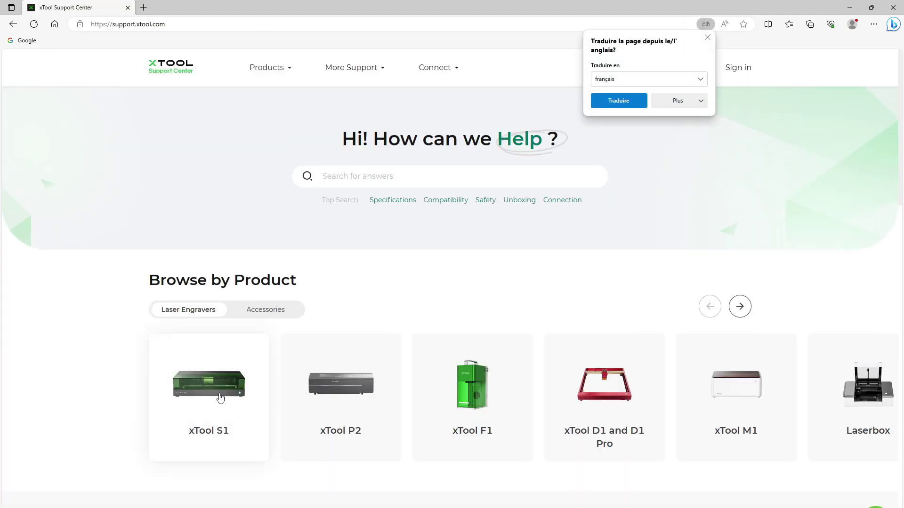
{"action": "left_click", "coordinate": [213, 381]}
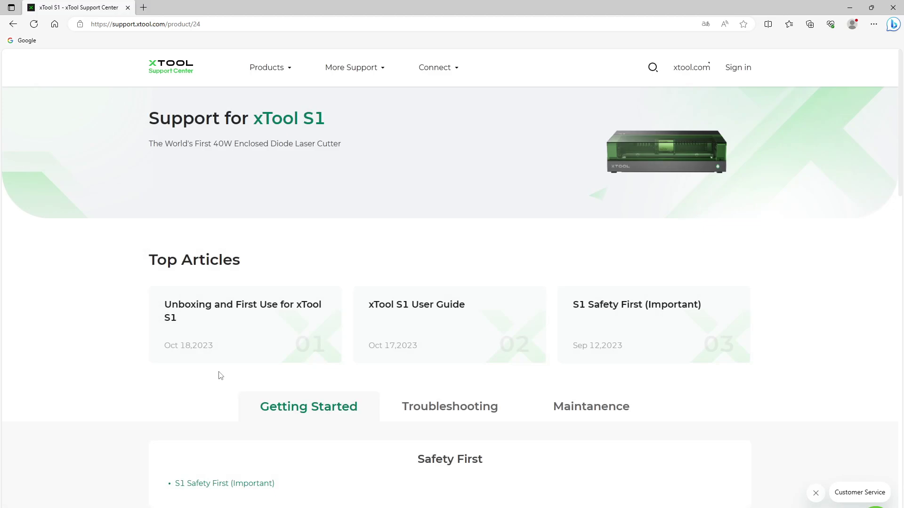
{"action": "scroll", "coordinate": [273, 400], "scroll_direction": "down", "scroll_amount": 6}
{"action": "scroll", "coordinate": [286, 393], "scroll_direction": "down", "scroll_amount": 6}
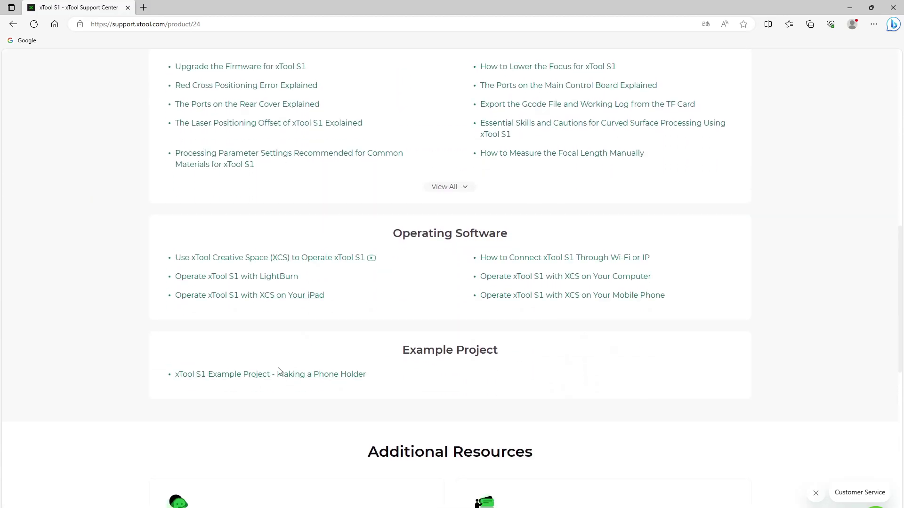
Open the article on operating the xTool S1 with LightBurn and download its configuration file xTOOL_S1_V2.lbdev
{"action": "left_click", "coordinate": [275, 277]}
{"action": "scroll", "coordinate": [509, 282], "scroll_direction": "down", "scroll_amount": 3}
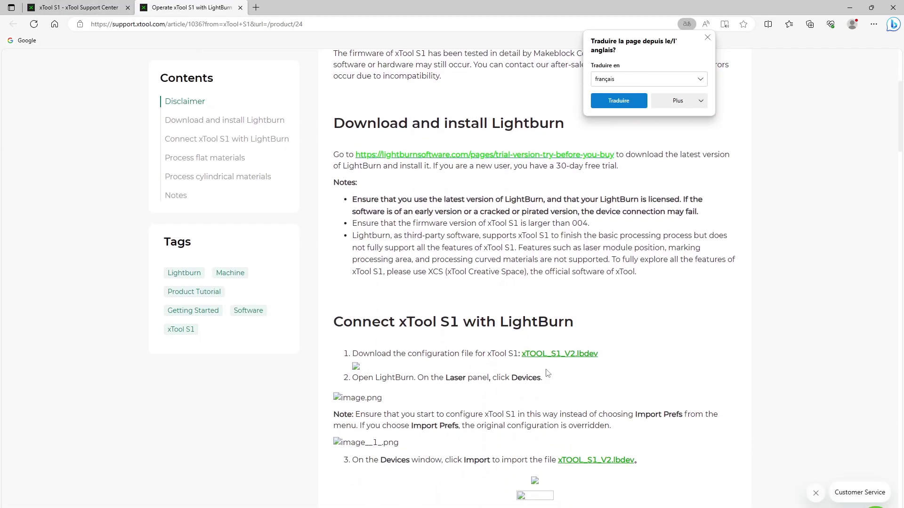
{"action": "left_click", "coordinate": [566, 355]}
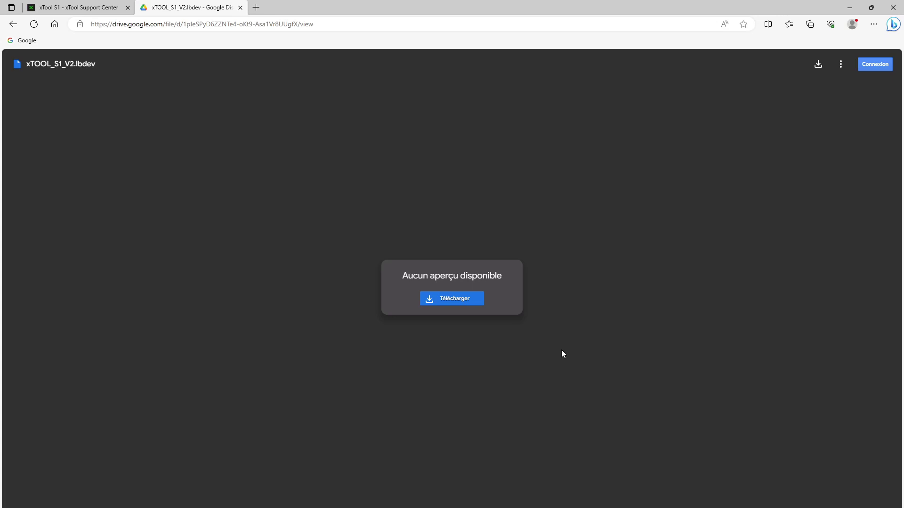
{"action": "left_click", "coordinate": [460, 306]}
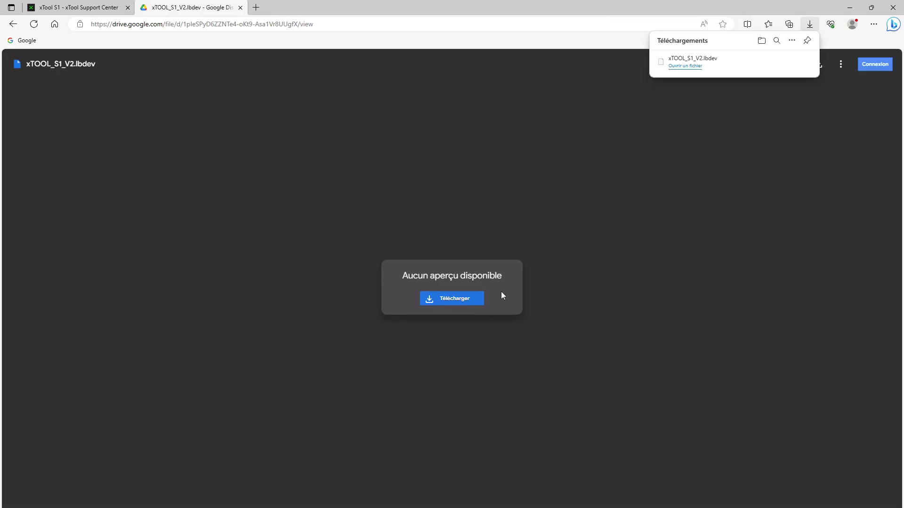
Switch to LightBurn and import the device profile xTOOL_S1_V2.lbdev from the Téléchargements folder
{"action": "left_click", "coordinate": [852, 7]}
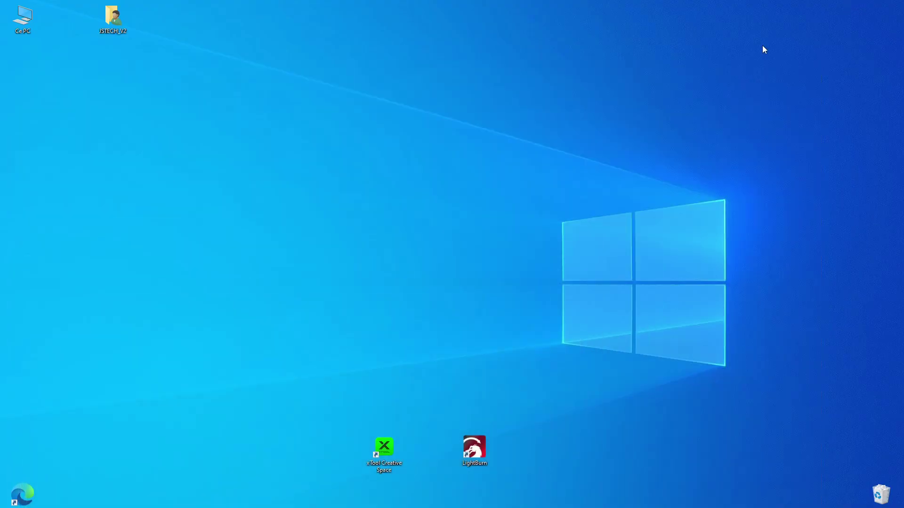
{"action": "double_click", "coordinate": [472, 455]}
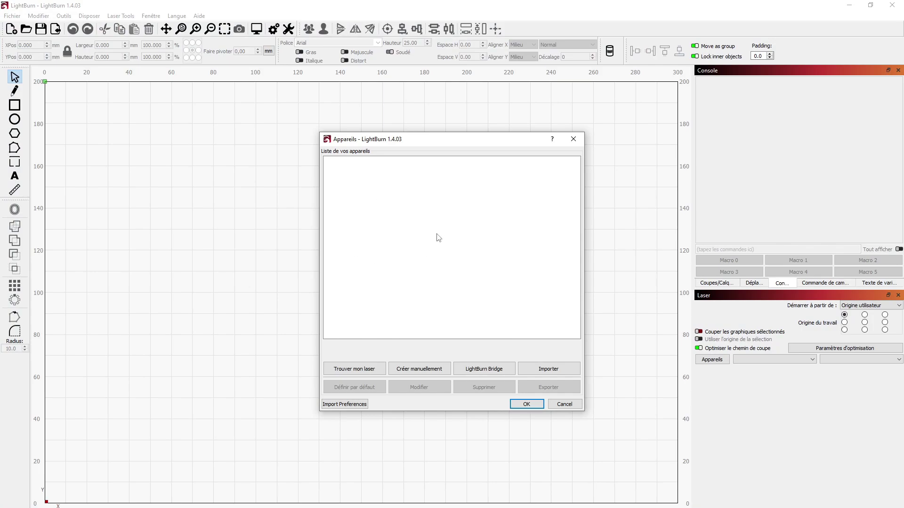
{"action": "left_click", "coordinate": [564, 371]}
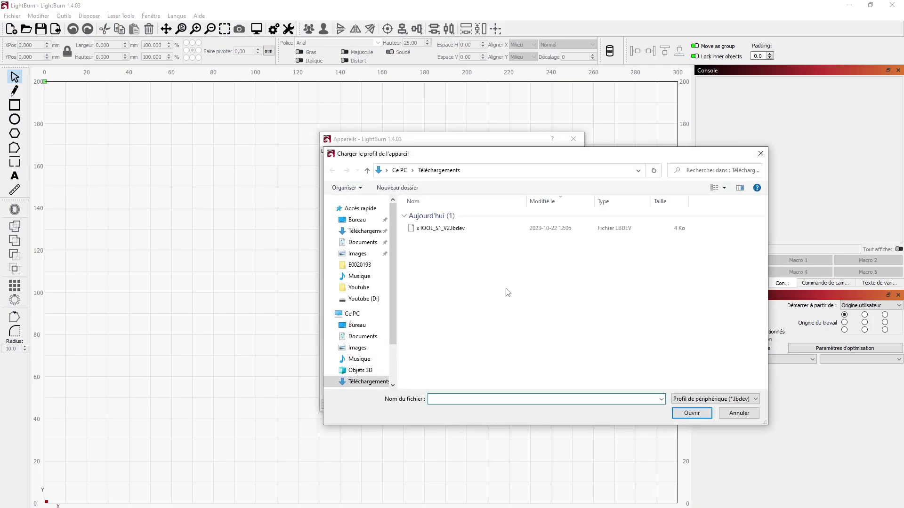
{"action": "double_click", "coordinate": [448, 230]}
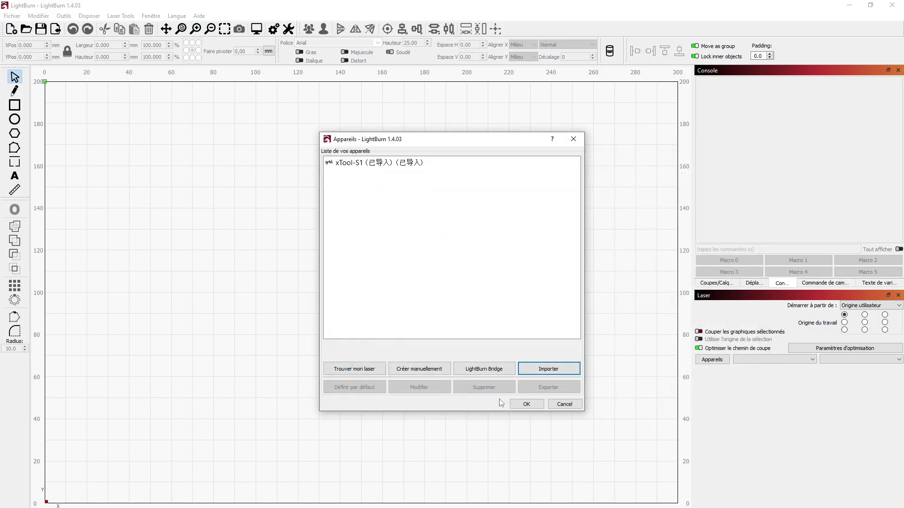
Confirm the imported xTool-S1 device and run the IR_OFFSET_DET macro to read the pointer offset from the console
{"action": "left_click", "coordinate": [518, 405]}
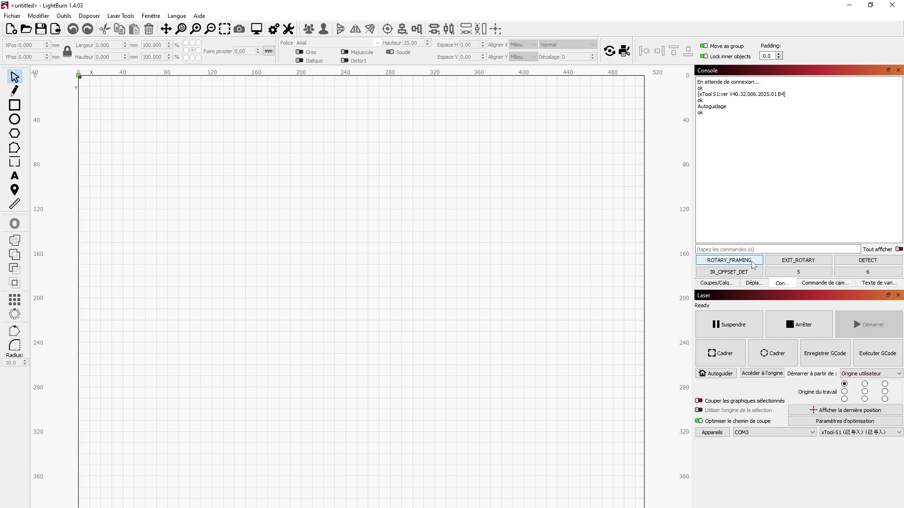
{"action": "left_click", "coordinate": [863, 262]}
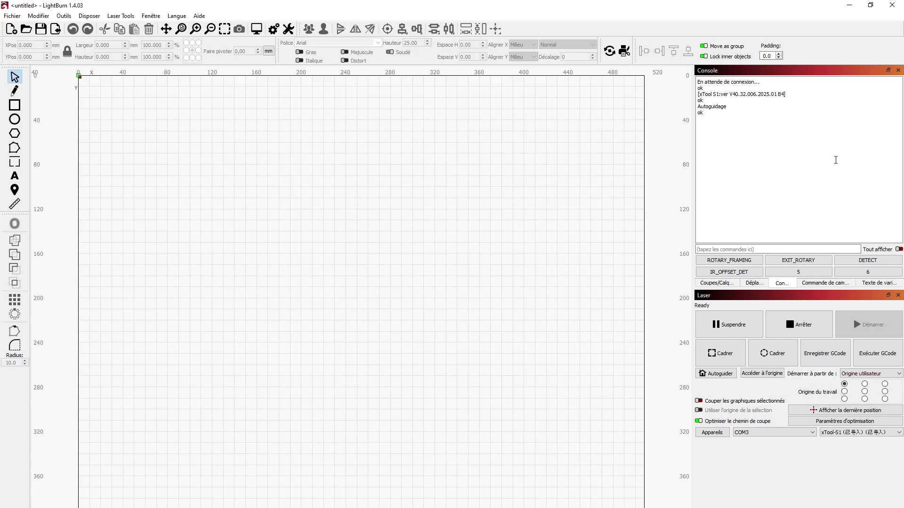
{"action": "left_click", "coordinate": [719, 275]}
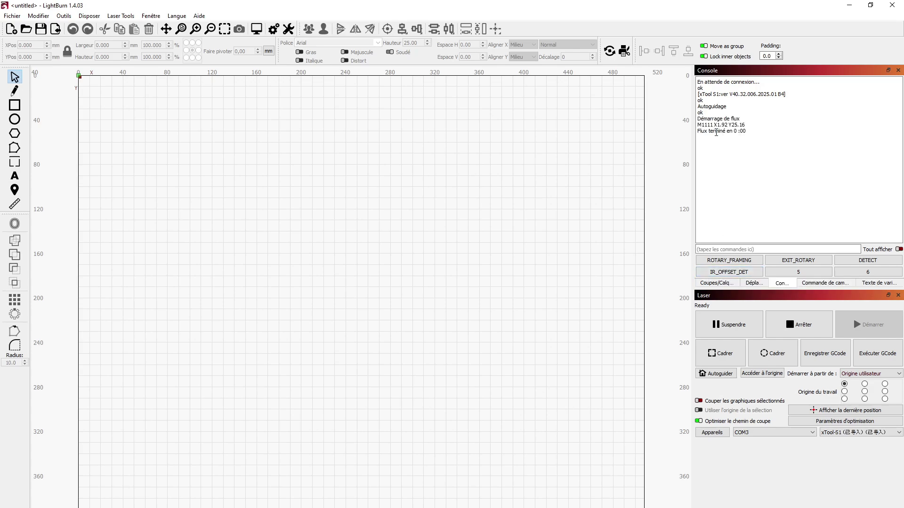
{"action": "left_click_drag", "start_coordinate": [714, 125], "coordinate": [745, 124]}
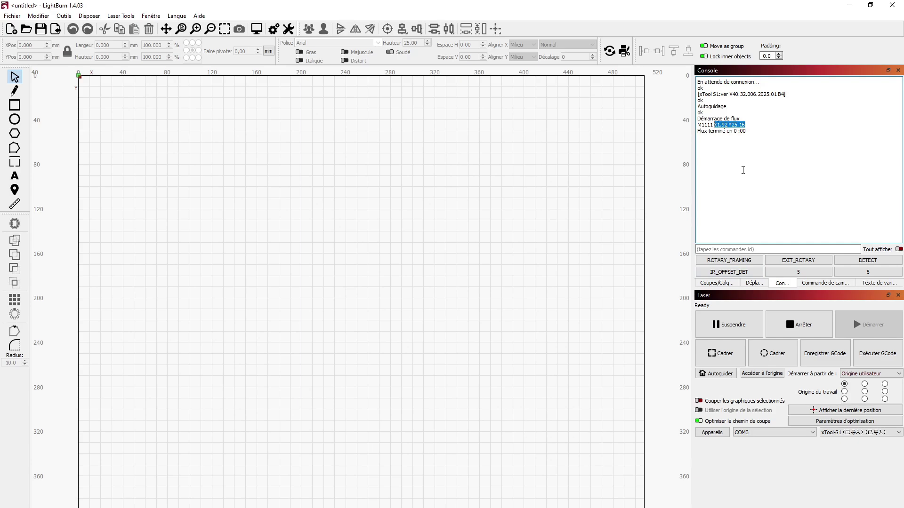
{"action": "left_click", "coordinate": [742, 170]}
Enable the laser pointer offset in the device settings and set it to X 1.92 mm and Y 25.16 mm
{"action": "left_click", "coordinate": [288, 29]}
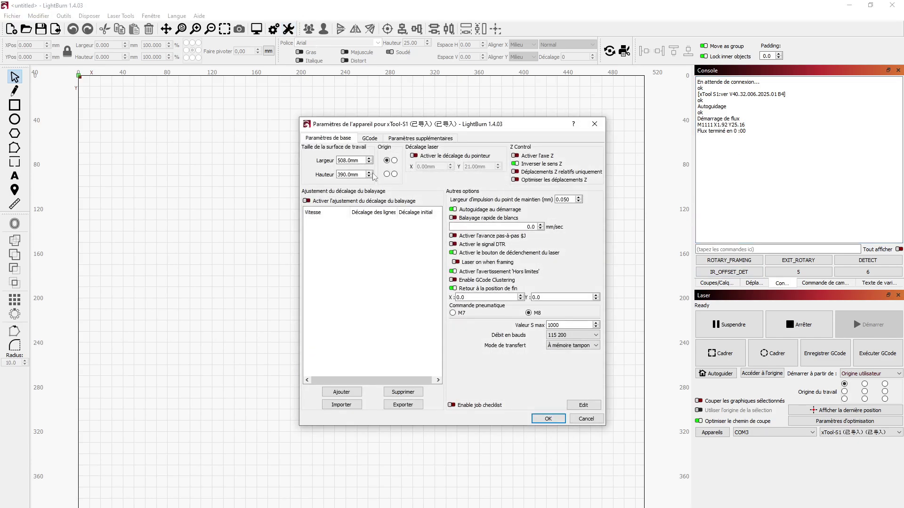
{"action": "left_click", "coordinate": [416, 158]}
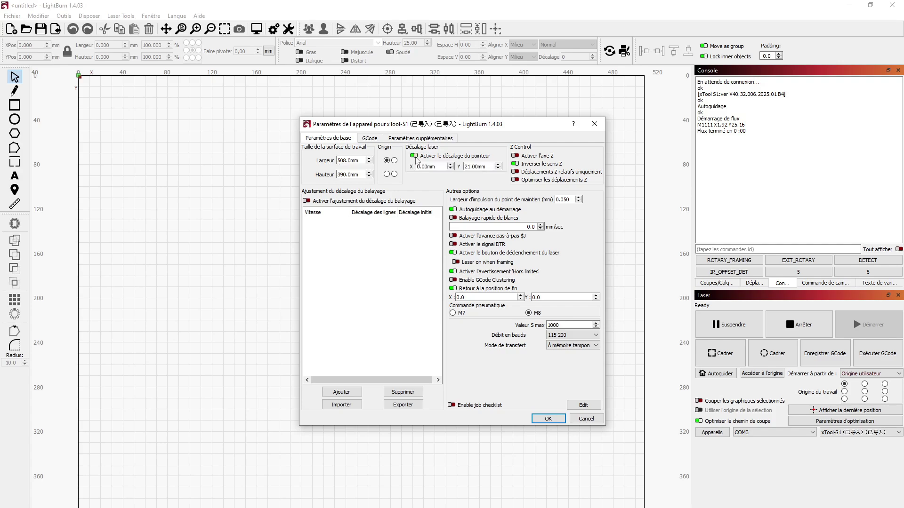
{"action": "left_click", "coordinate": [417, 166]}
{"action": "left_click", "coordinate": [473, 168]}
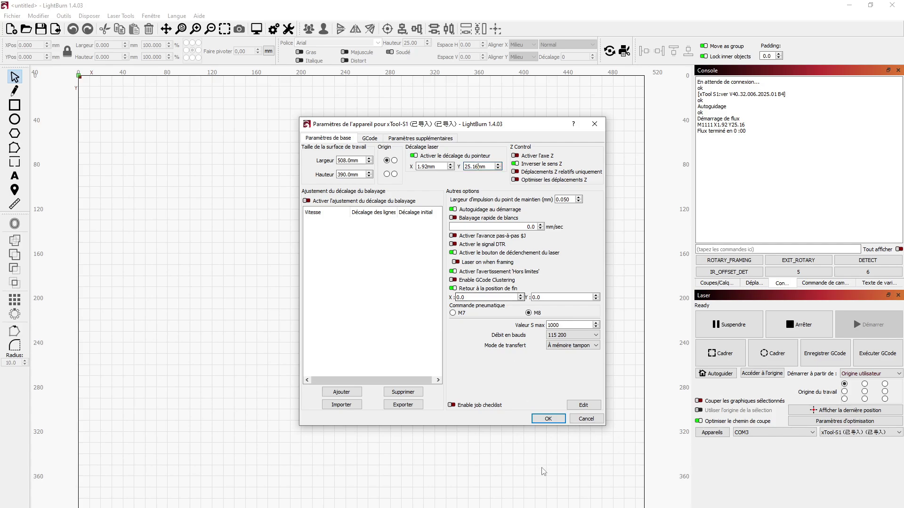
{"action": "left_click", "coordinate": [548, 419]}
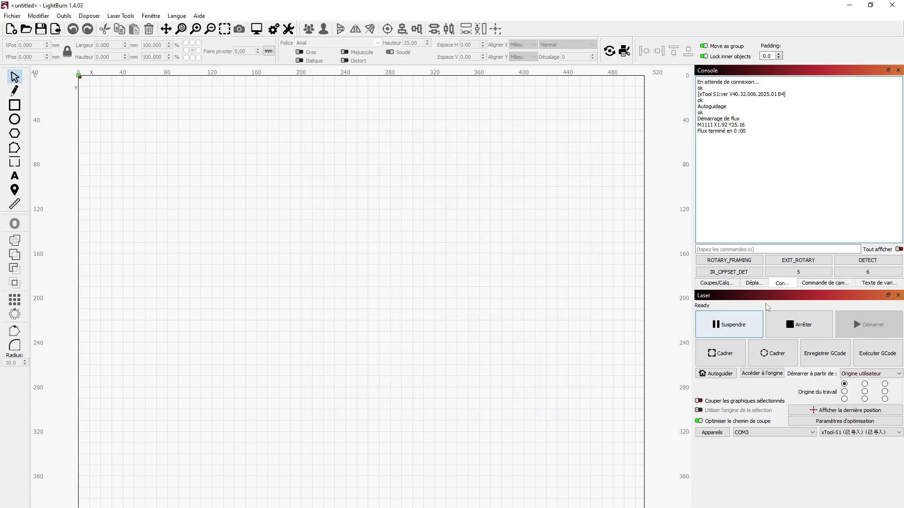
Jog the laser head in 5 mm moves, then test raising and lowering it along the Z axis
{"action": "left_click", "coordinate": [757, 284]}
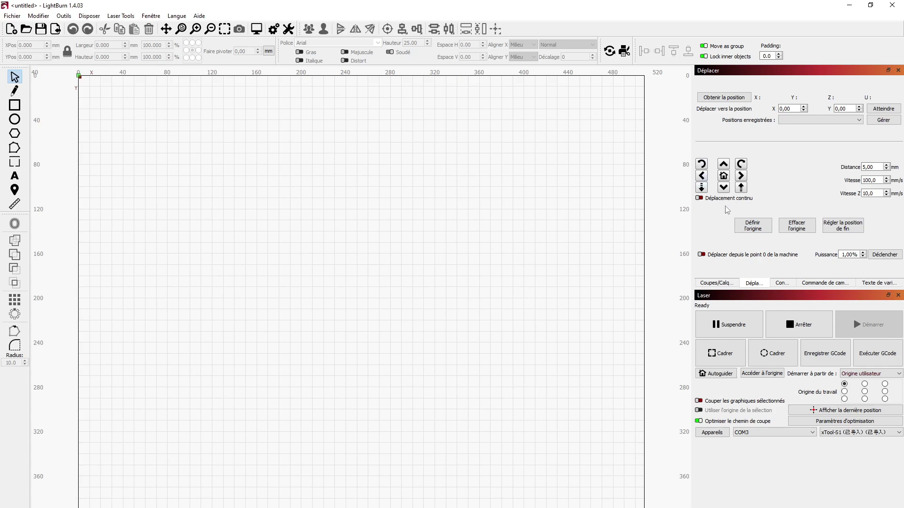
{"action": "left_click", "coordinate": [741, 178]}
{"action": "left_click", "coordinate": [740, 187]}
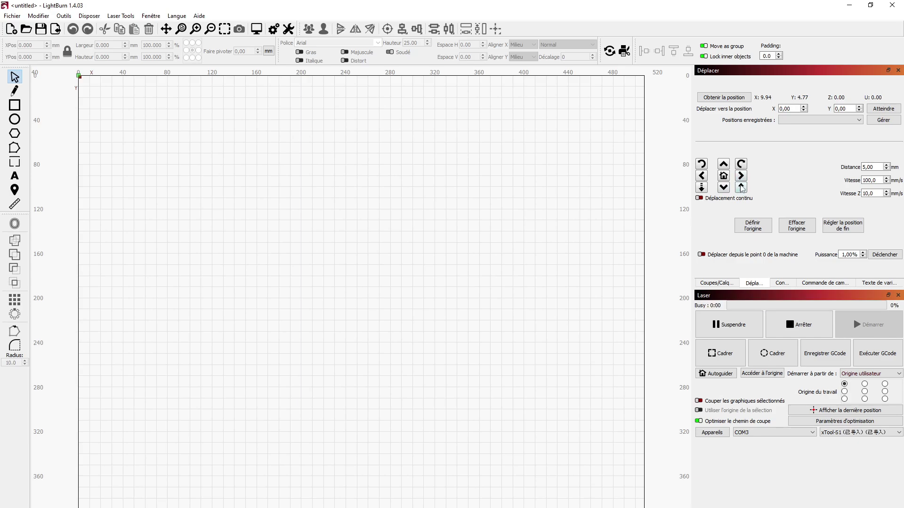
{"action": "left_click", "coordinate": [701, 188]}
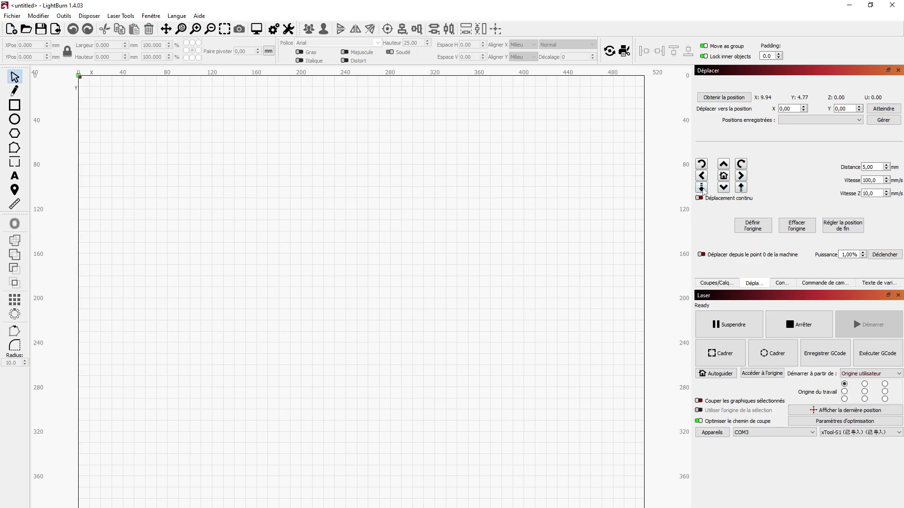
Run the IR_OFFSET_DET macro again and compare its console output with the pointer offset stored in the device settings
{"action": "left_click", "coordinate": [781, 282]}
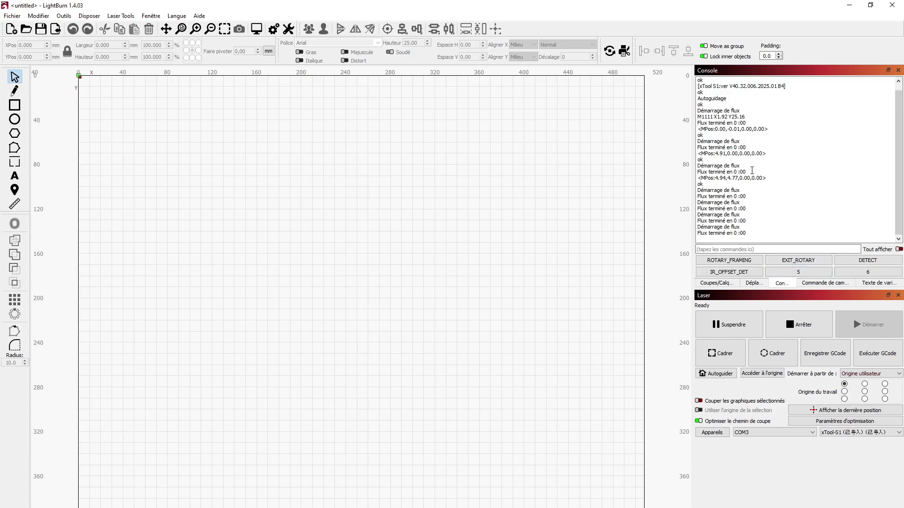
{"action": "left_click_drag", "start_coordinate": [748, 116], "coordinate": [715, 114]}
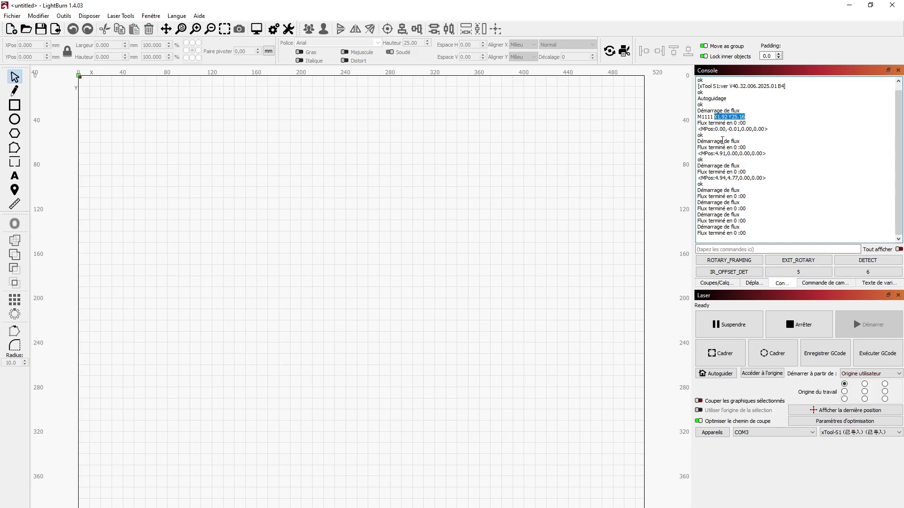
{"action": "left_click", "coordinate": [736, 274]}
{"action": "left_click_drag", "start_coordinate": [714, 228], "coordinate": [748, 228]}
{"action": "left_click", "coordinate": [753, 231]}
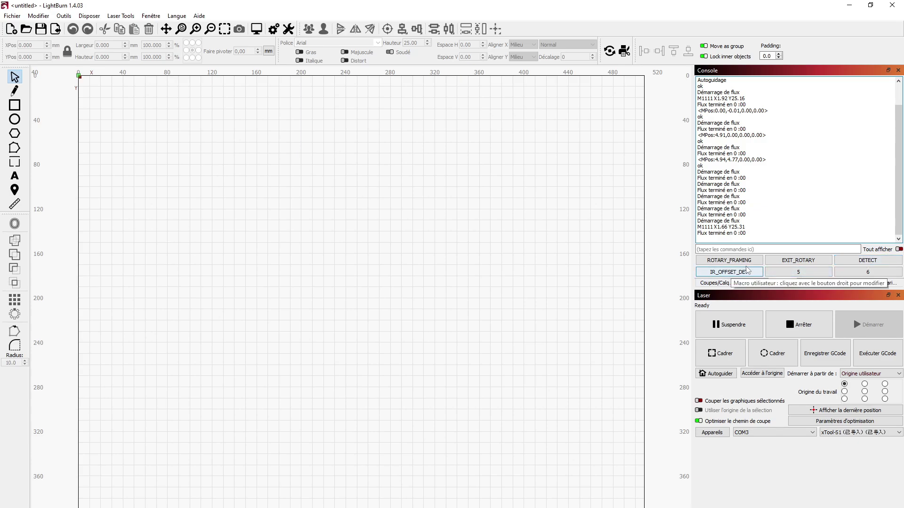
{"action": "left_click", "coordinate": [288, 29]}
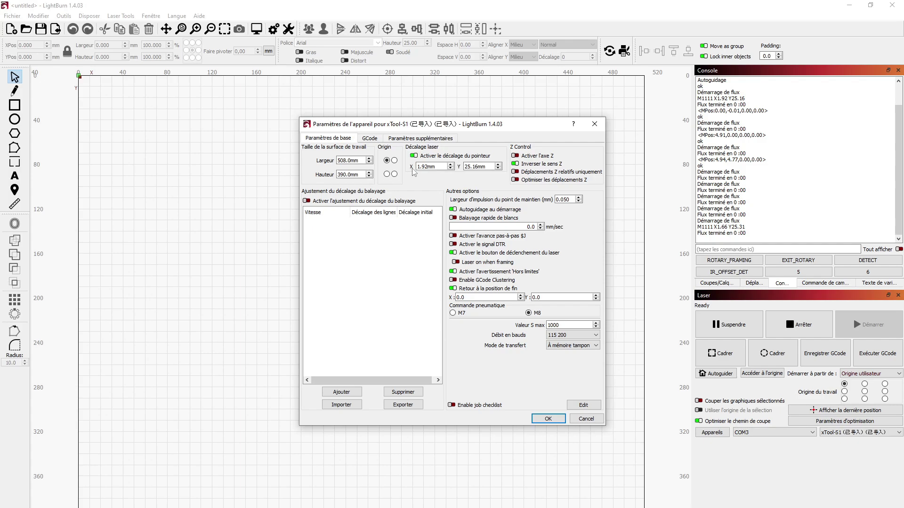
{"action": "left_click", "coordinate": [548, 418]}
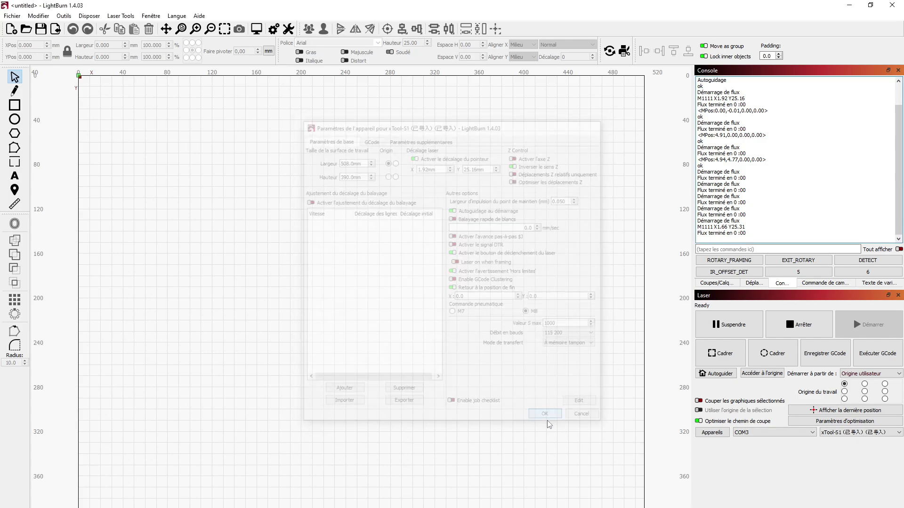